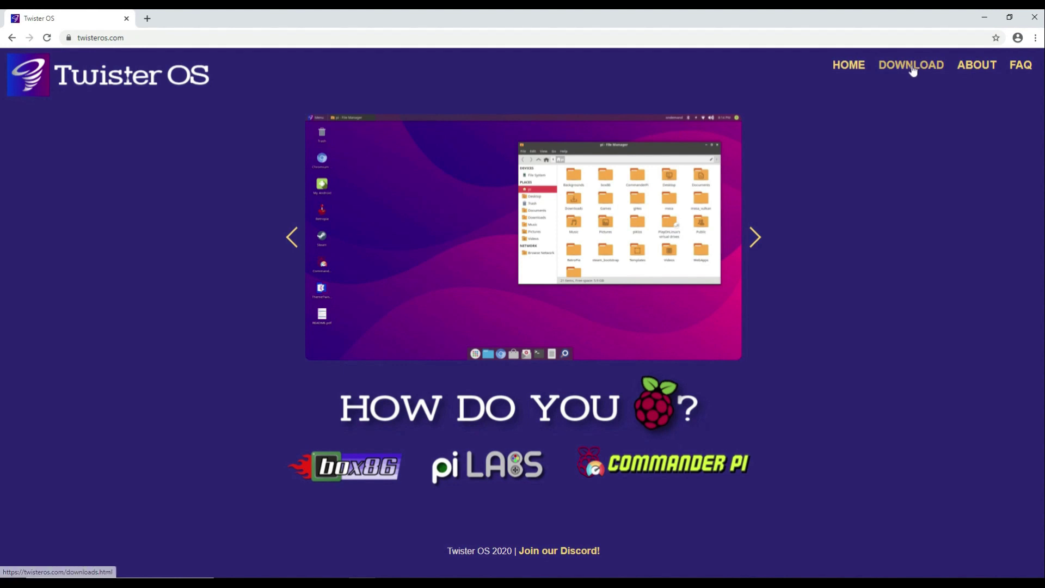
Download the current Twister OS 1.8.2 release from the site's downloads page.
left_click(912, 68)
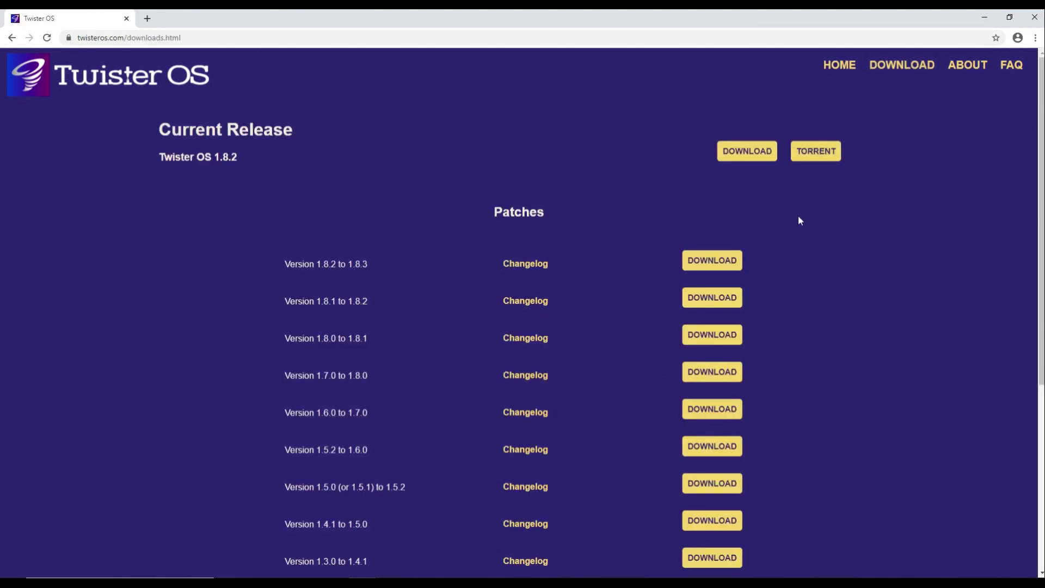
left_click(749, 154)
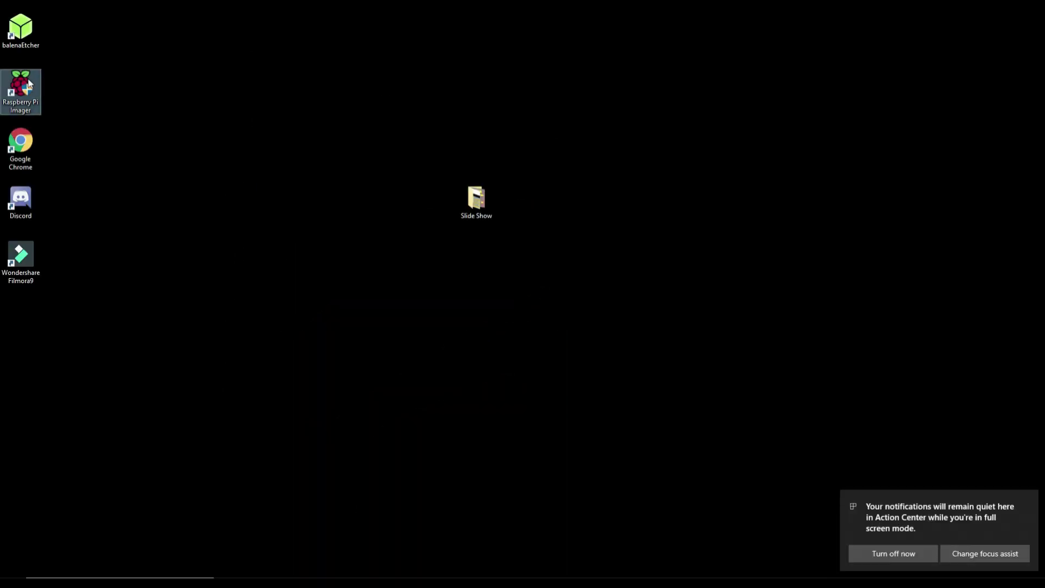
In Raspberry Pi Imager, choose the custom TwisterOSv1-8-2.img.xz image as the OS.
double_click(29, 83)
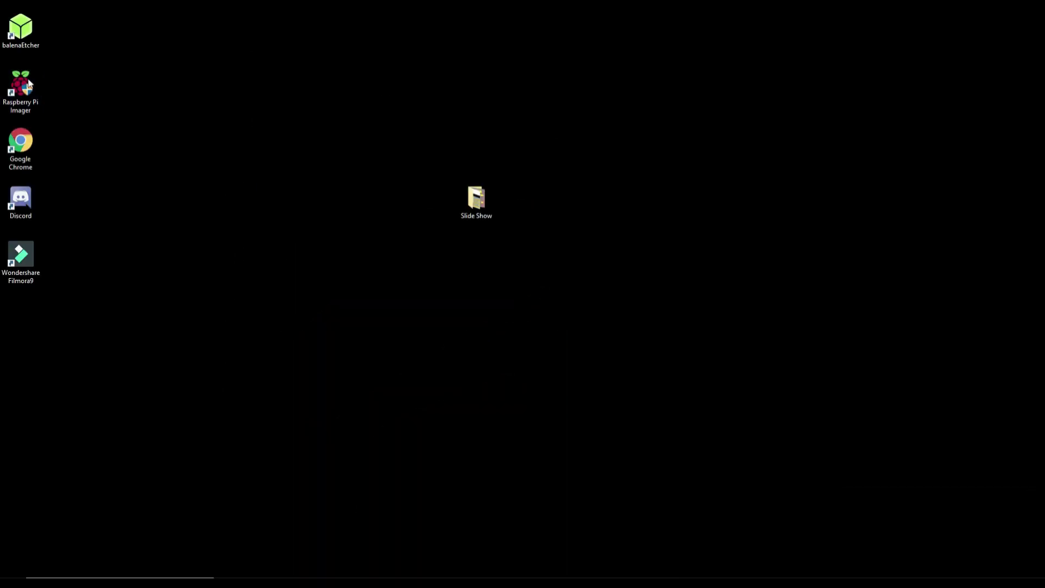
left_click(287, 296)
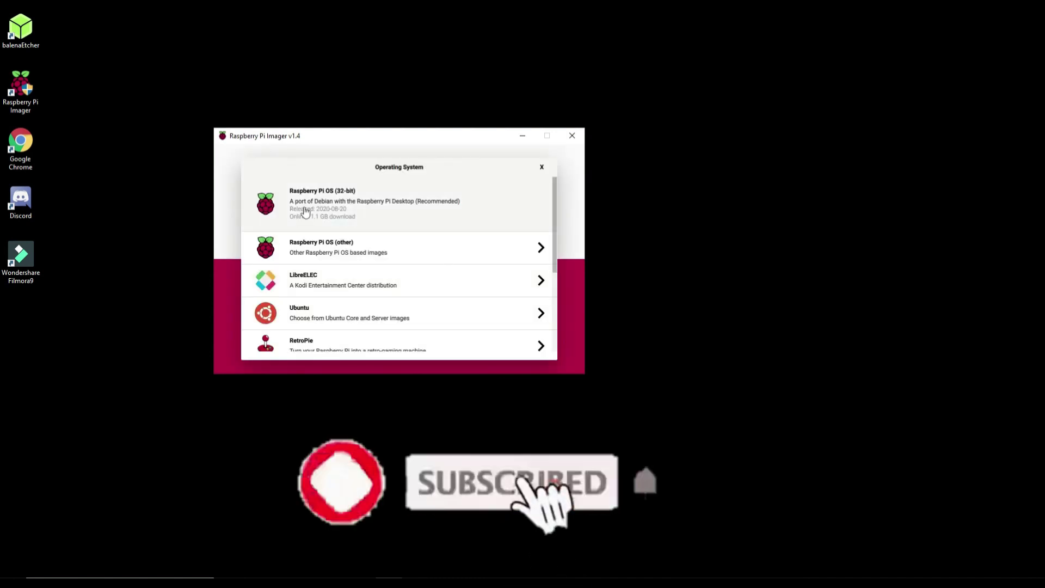
scroll(305, 212, "down", 3)
left_click(314, 341)
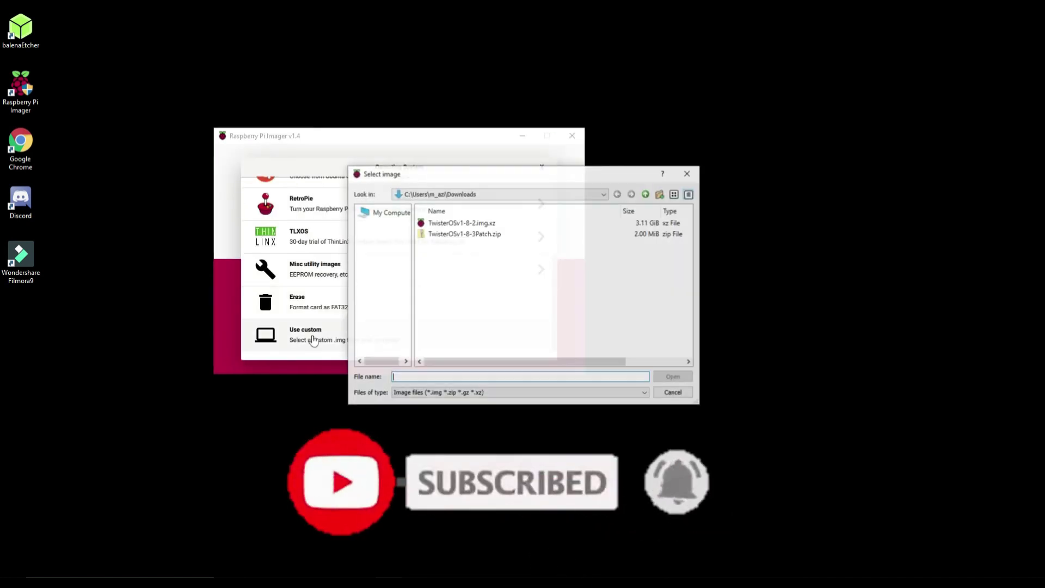
left_click(479, 223)
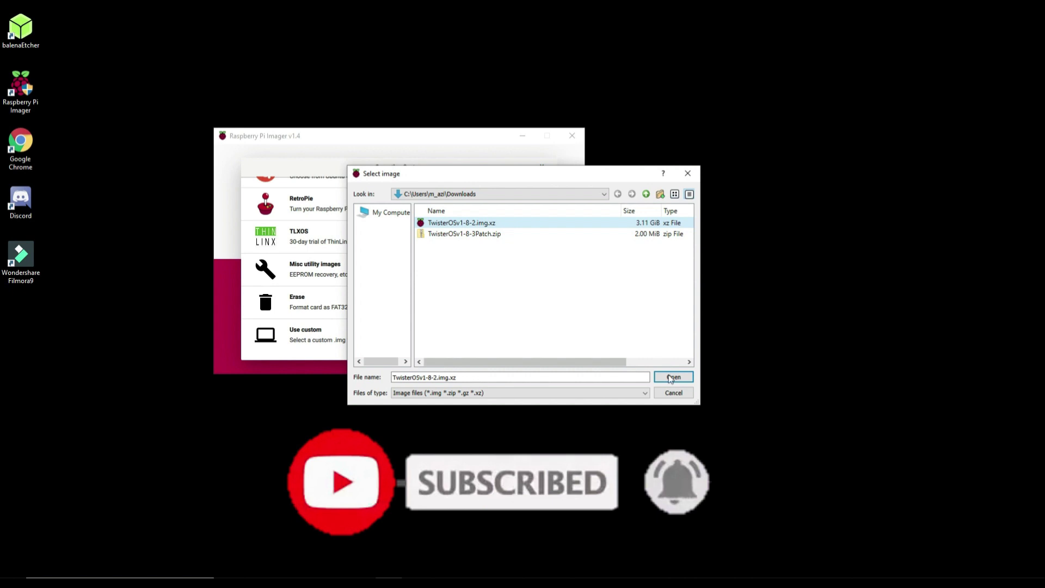
left_click(672, 377)
Write the image to the 15.8 GB Generic STORAGE DEVICE, then close the imager.
left_click(420, 299)
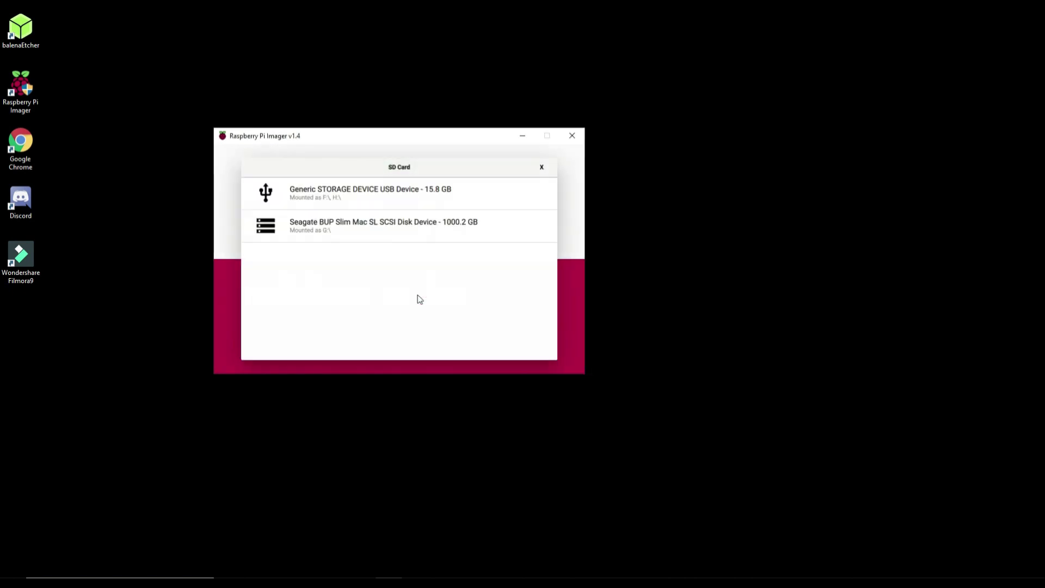
left_click(319, 197)
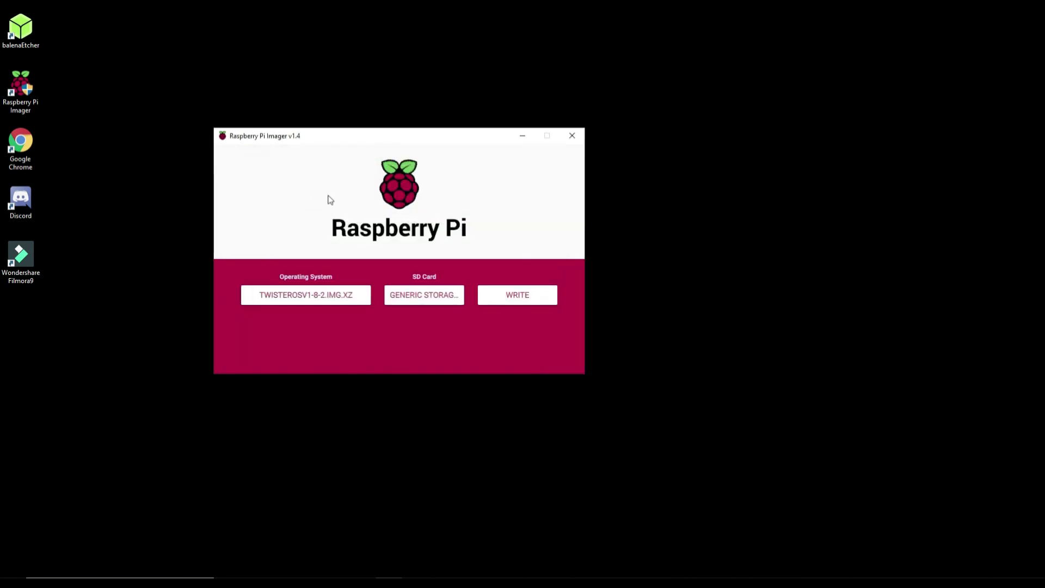
left_click(515, 302)
left_click(413, 298)
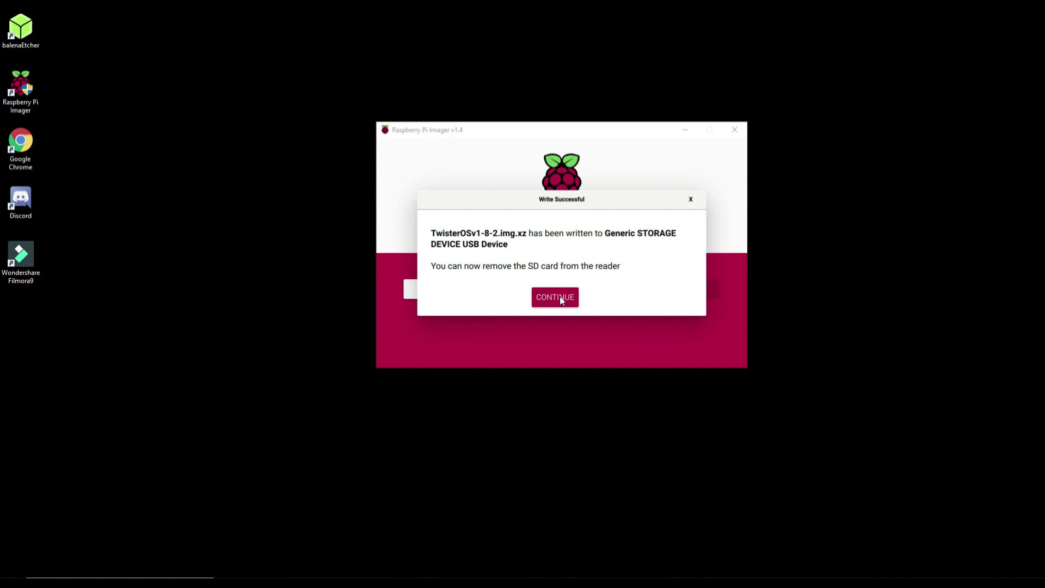
left_click(560, 297)
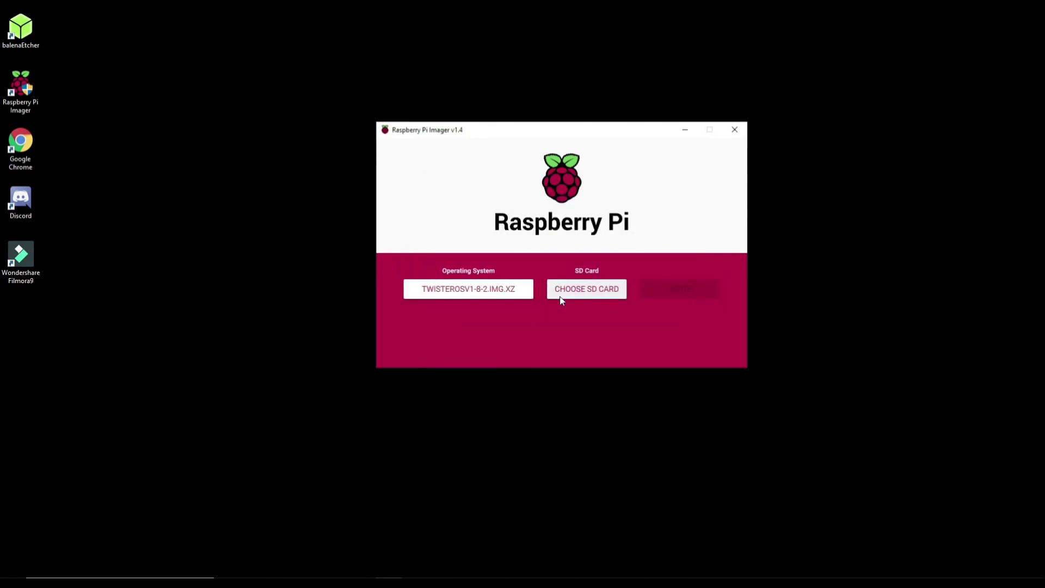
left_click(744, 134)
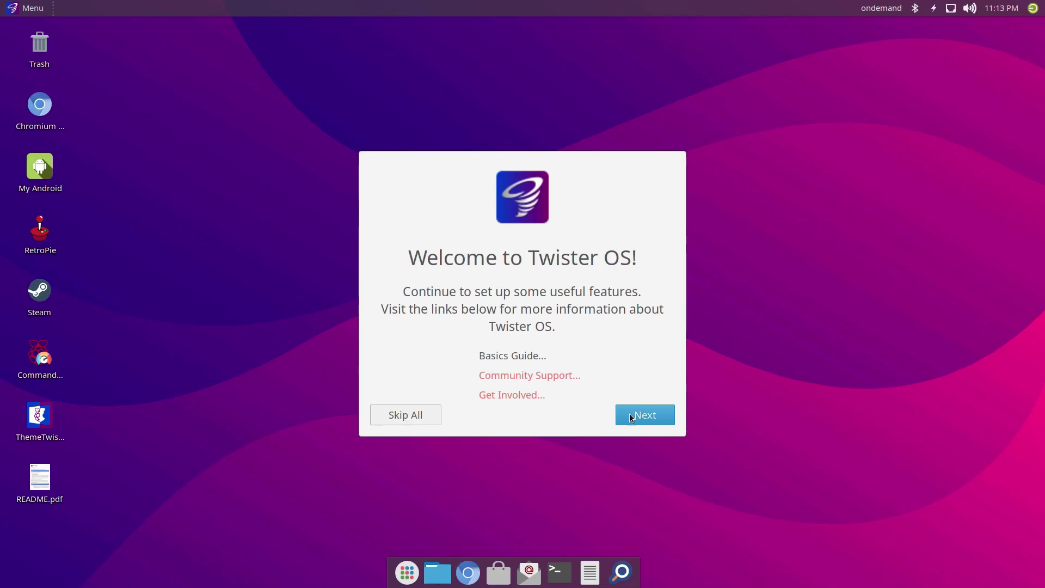
Step through the Twister OS welcome setup wizard to the end.
left_click(631, 416)
left_click(636, 418)
left_click(635, 417)
left_click(632, 416)
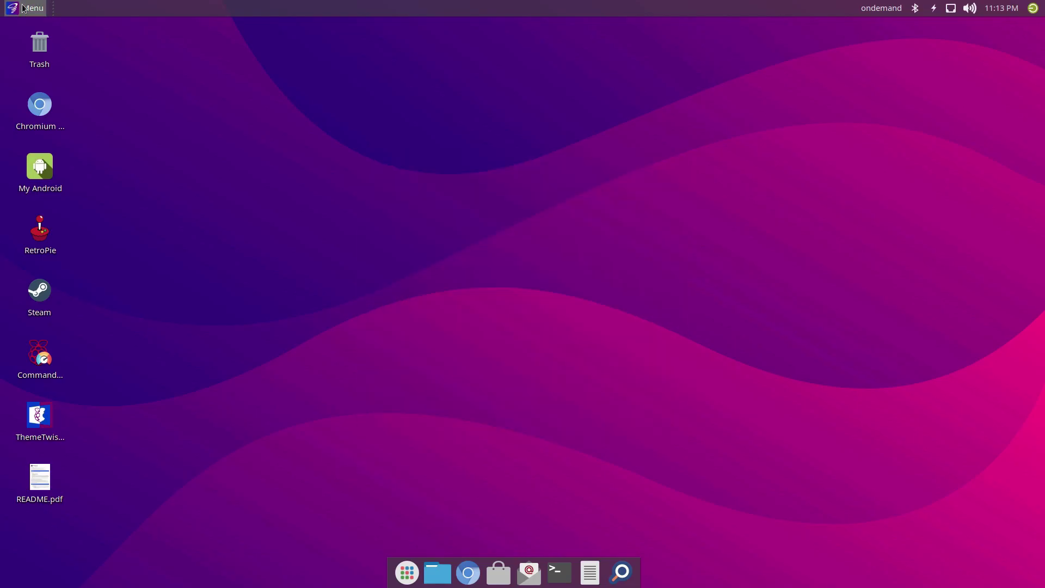
In a new terminal, refresh the package lists with sudo apt update.
key("super")
key("ctrl+alt+t")
type("sudo apt update")
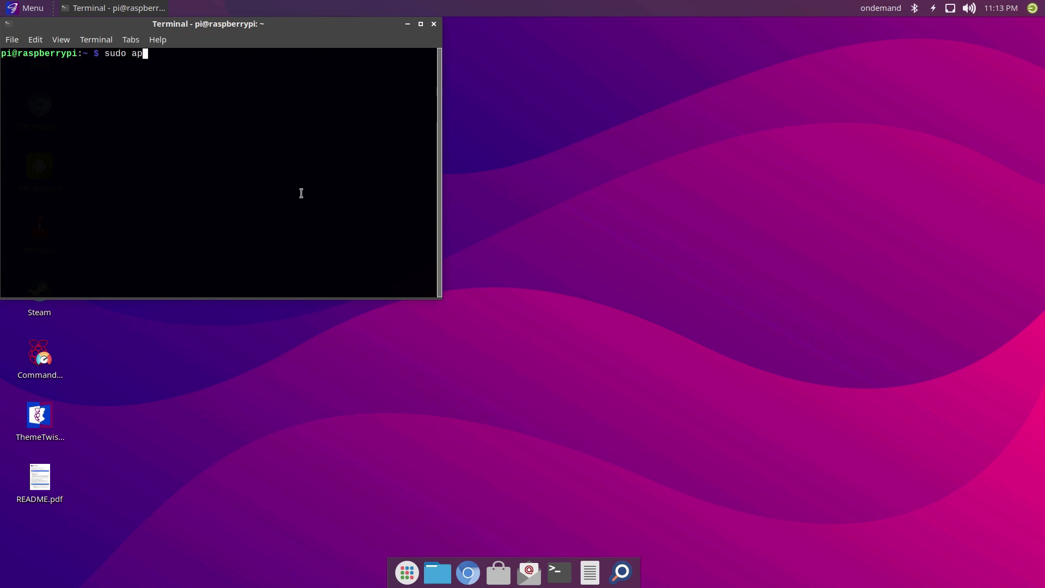
key("Return")
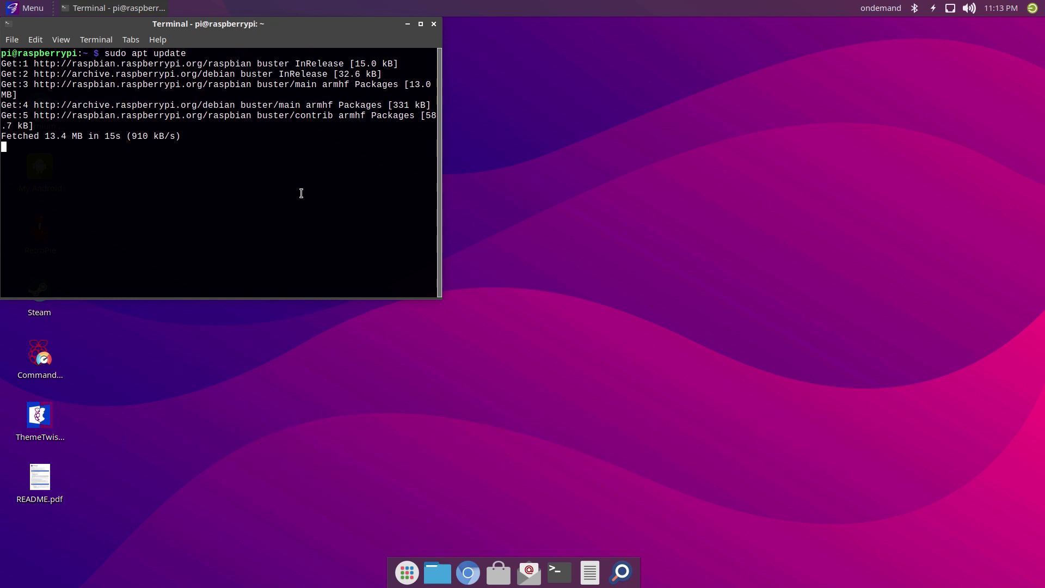
Run sudo apt upgrade and confirm with y to upgrade the 12 packages.
key("Up")
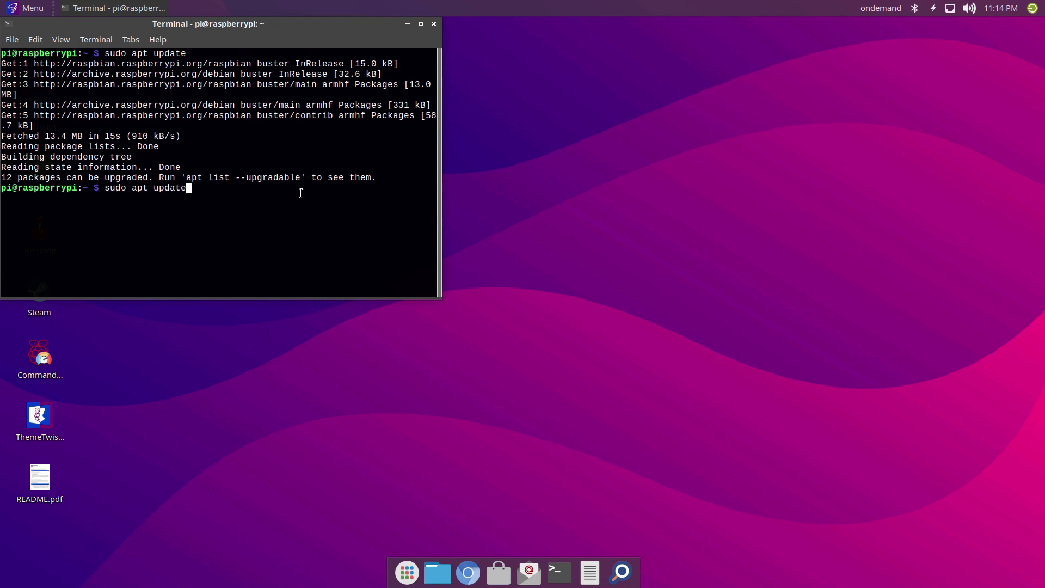
key("BackSpace")
key("BackSpace")
key("BackSpace")
key("BackSpace")
type("grade")
key("Return")
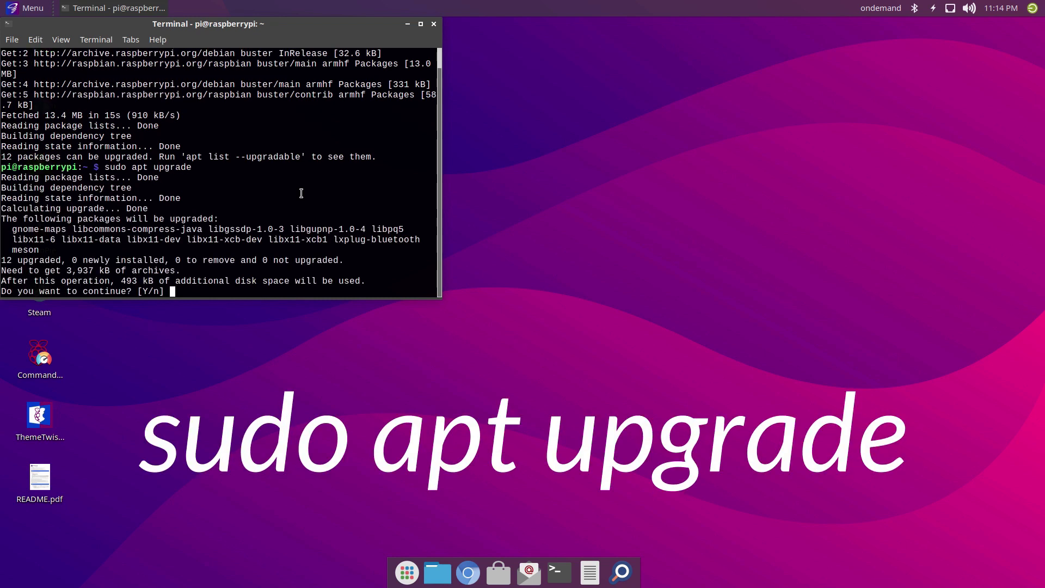
type("y")
key("Return")
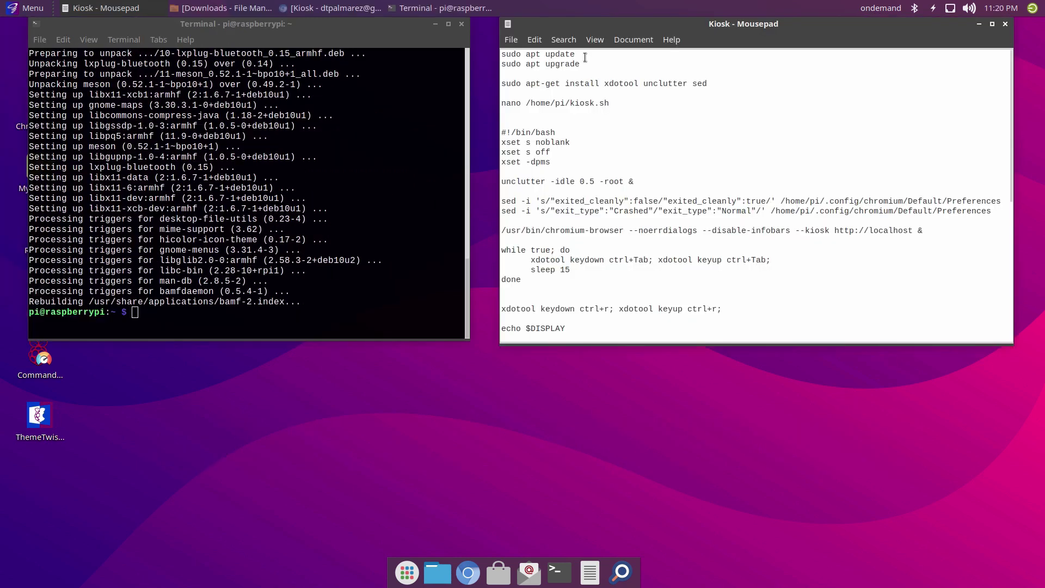
Install xdotool, unclutter and sed with sudo apt-get install, using the command from the notes.
left_click_drag(717, 83, 501, 85)
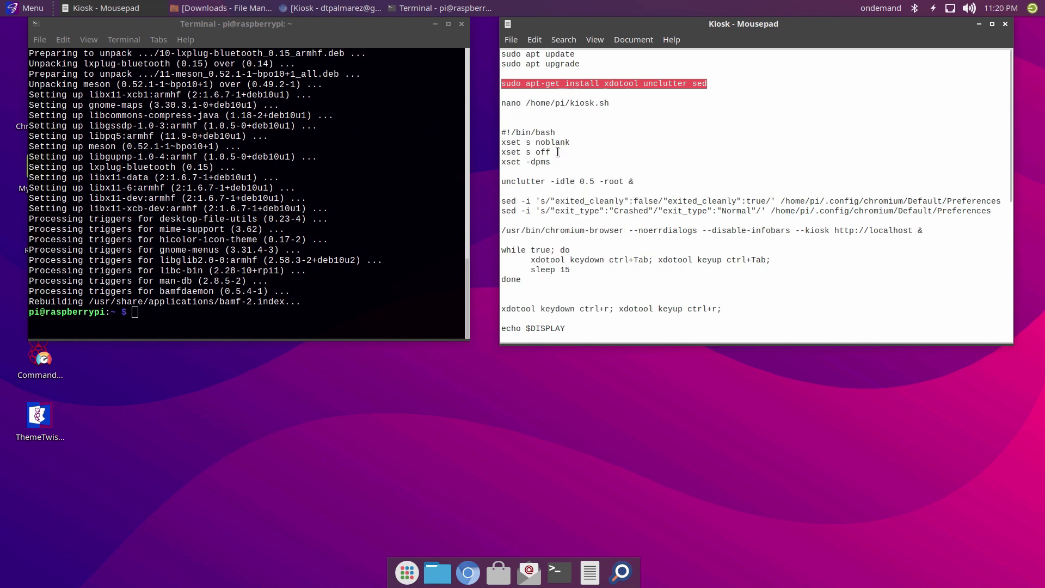
right_click(202, 316)
left_click(223, 389)
key("Return")
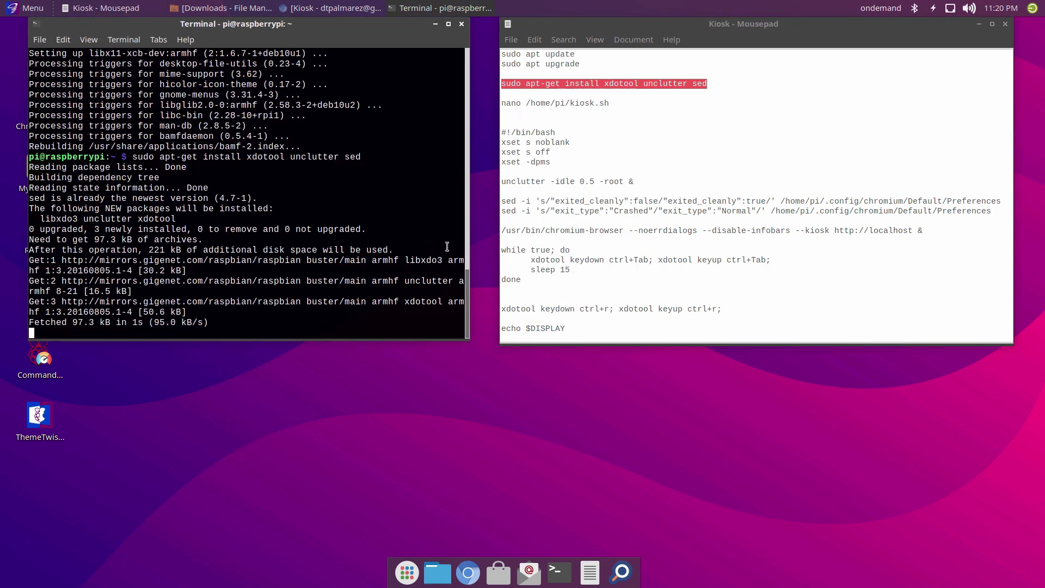
Create /home/pi/kiosk.sh in nano, using the command copied from the notes.
left_click_drag(610, 103, 538, 103)
triple_click(541, 103)
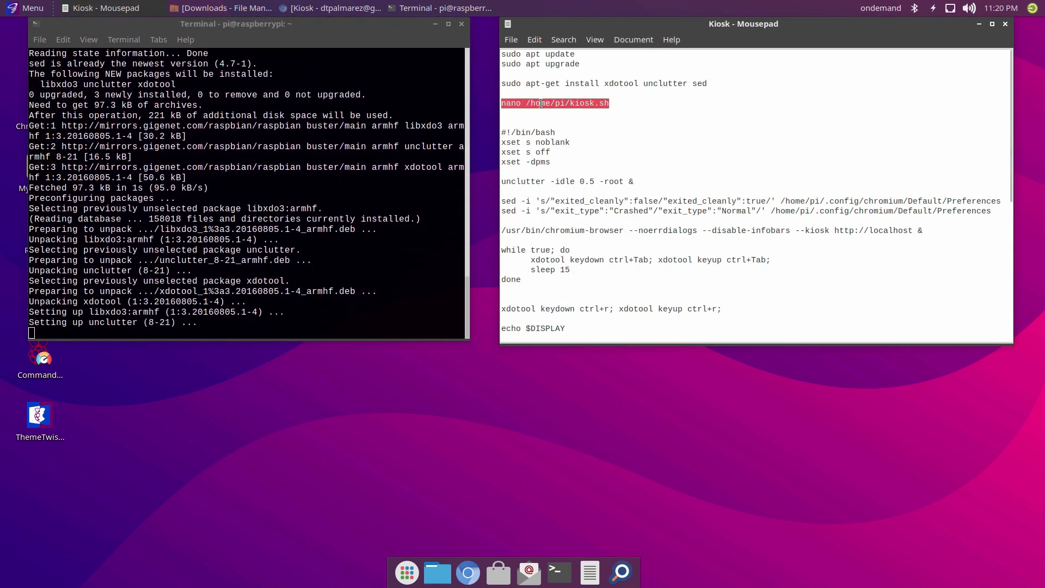
right_click(541, 103)
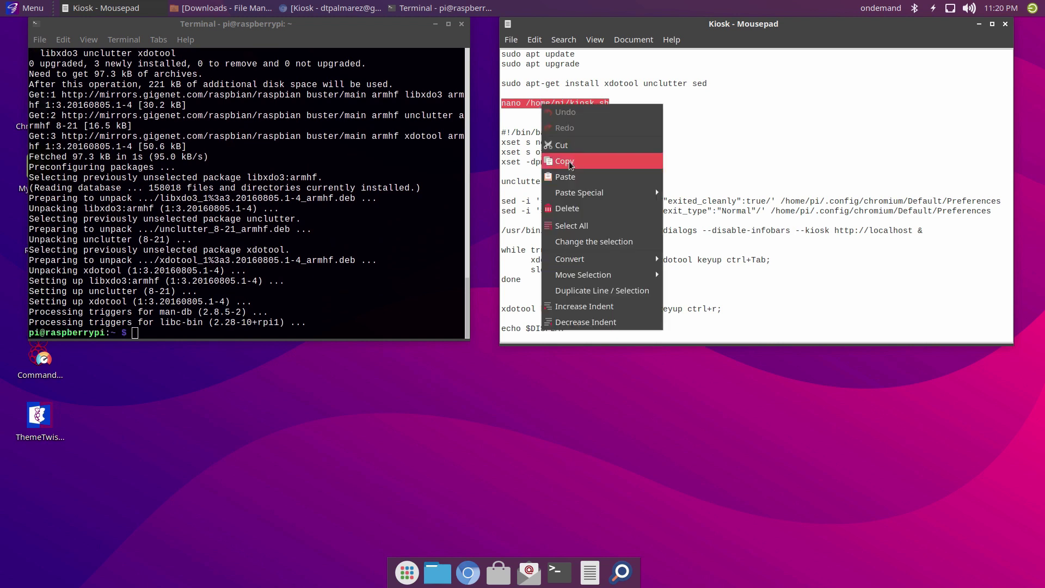
left_click(548, 157)
right_click(172, 331)
left_click(217, 410)
key("Return")
Paste the kiosk script, #!/bin/bash through done, into kiosk.sh and widen the terminal.
left_click_drag(501, 132, 623, 278)
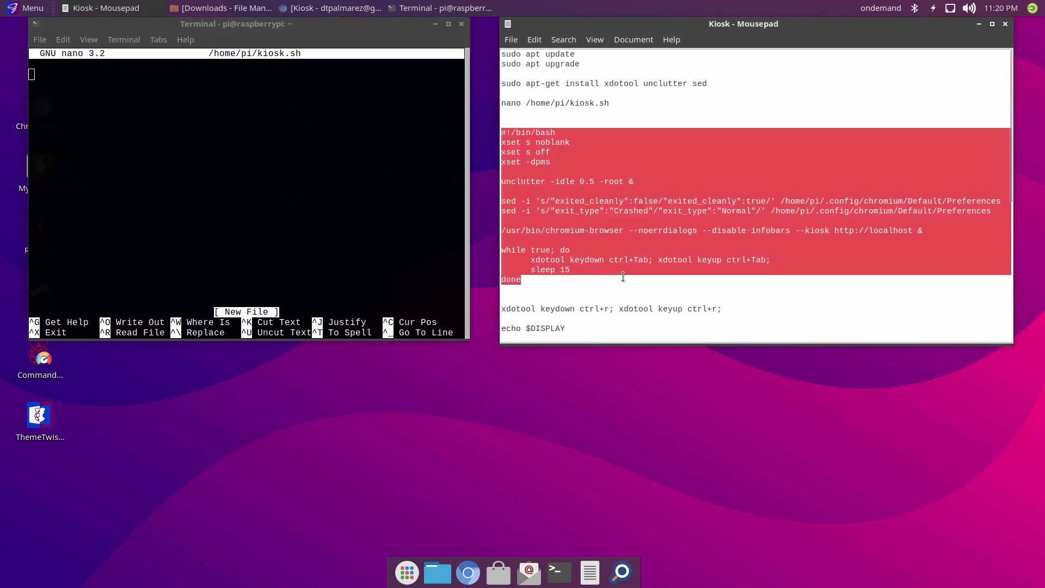
right_click(577, 174)
left_click(591, 235)
right_click(86, 103)
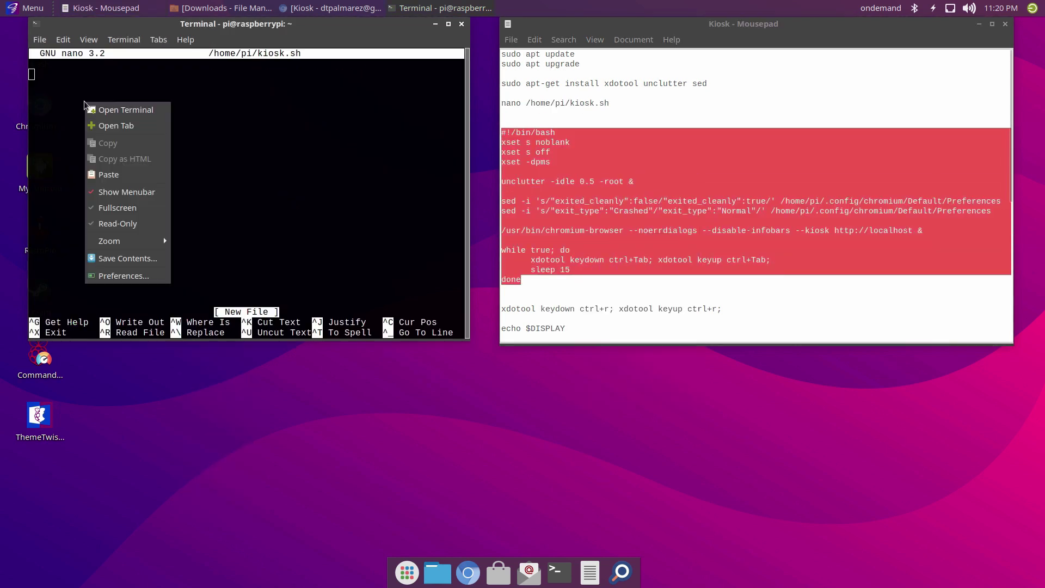
left_click(120, 175)
left_click_drag(469, 180, 960, 180)
key("Up")
key("Up")
key("Up")
key("Up")
key("Up")
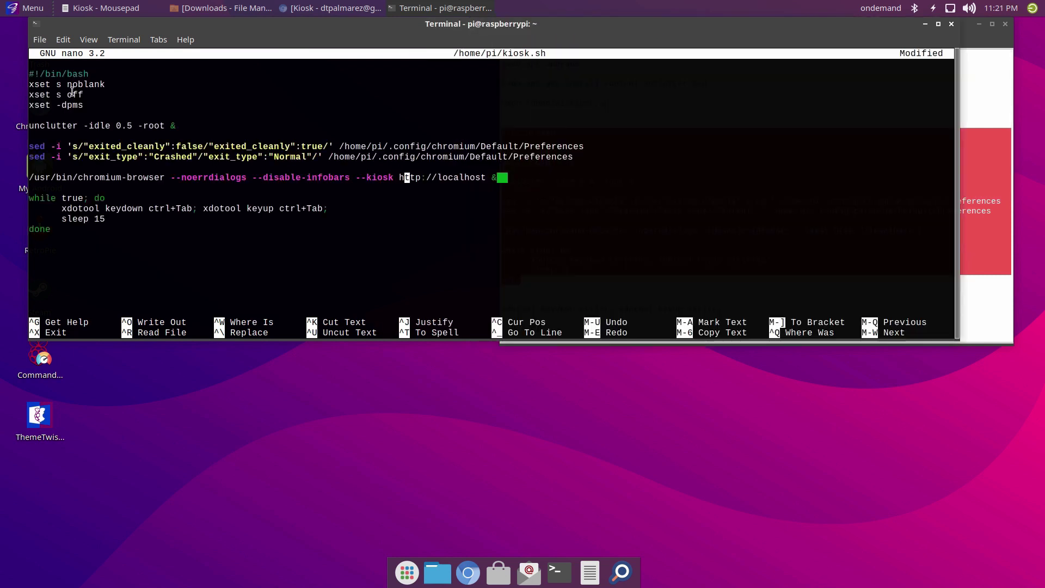
key("Right")
key("Right")
key("Right")
key("Right")
key("Right")
key("Right")
key("Right")
key("Right")
key("Right")
key("Right")
key("Right")
key("Right")
key("Right")
key("Right")
key("Right")
key("Right")
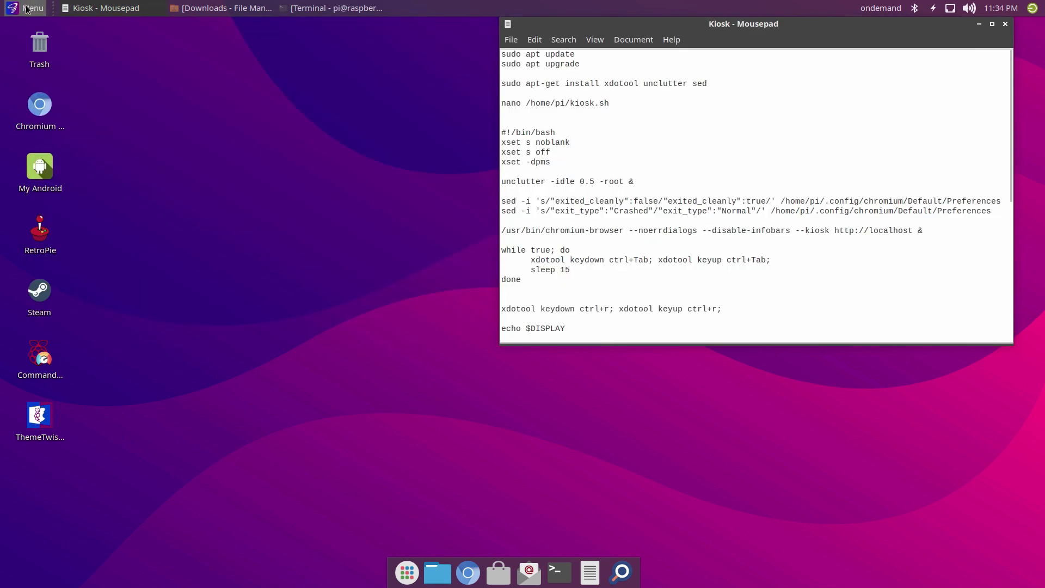
Browse File Manager to Documents > display, showing 1.jpg, 2.jpg, 3.jpg, 4.pdf and 5.gif.
left_click(25, 9)
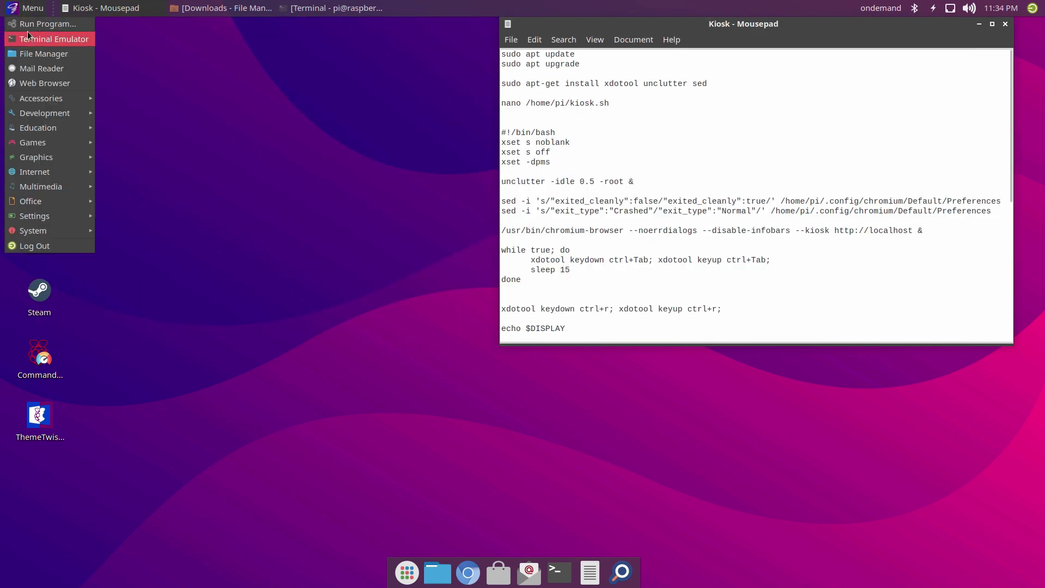
left_click(31, 52)
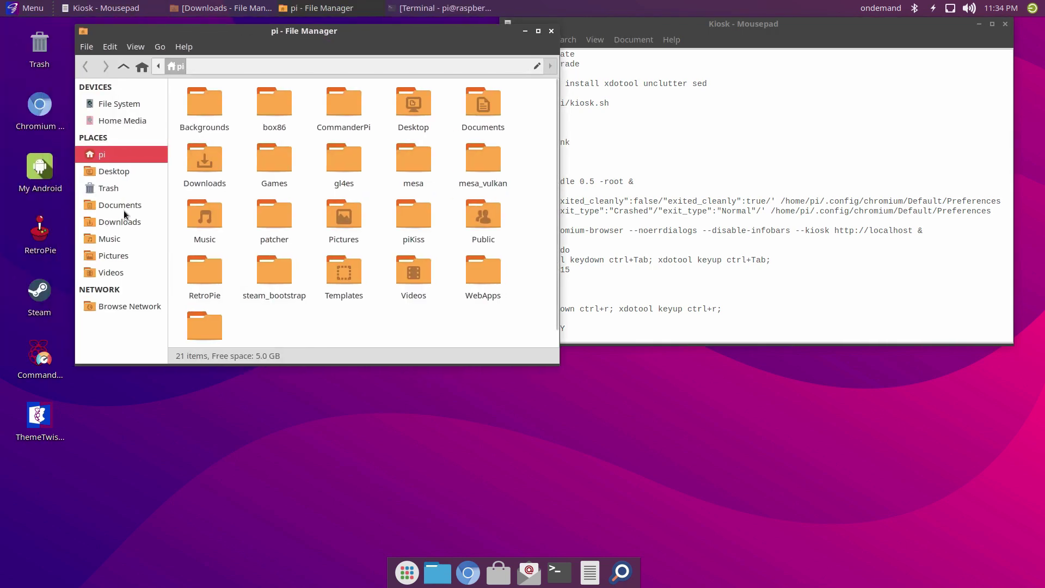
left_click(124, 211)
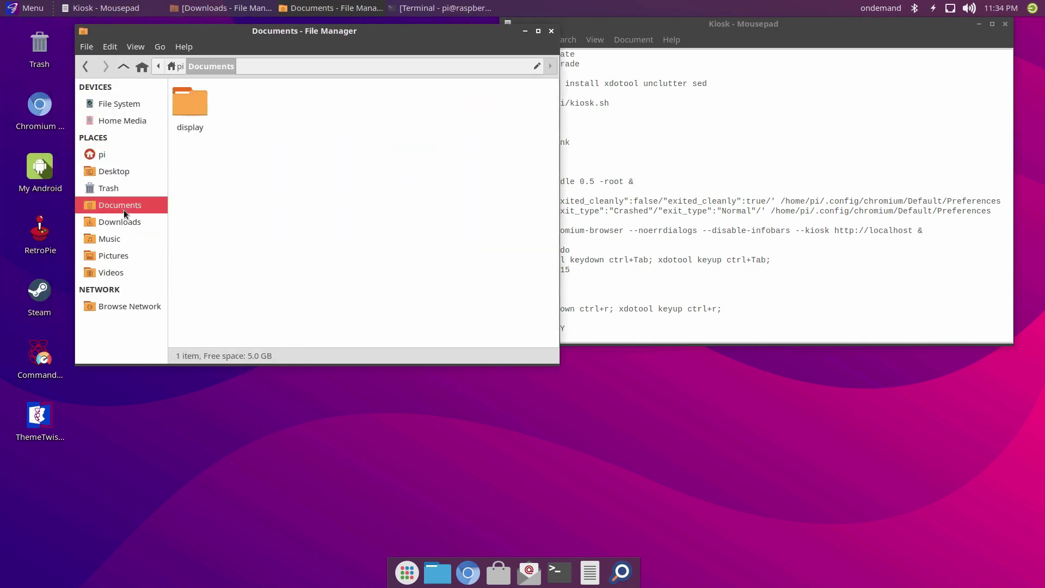
double_click(201, 113)
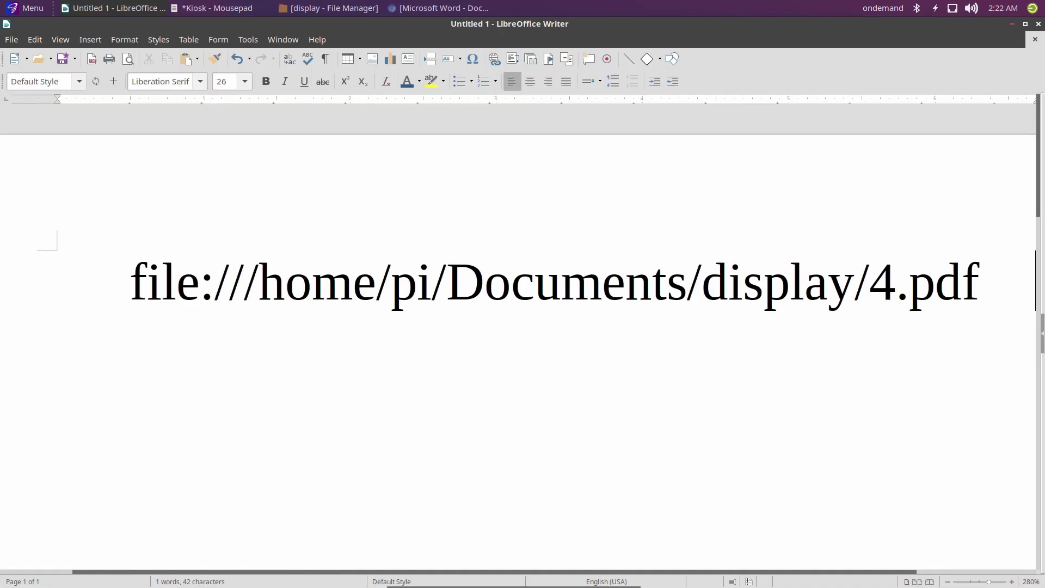
Select the file:///home/pi/Documents/display/4.pdf path in Writer and open it as a hyperlink.
left_click_drag(979, 282, 144, 296)
right_click(144, 297)
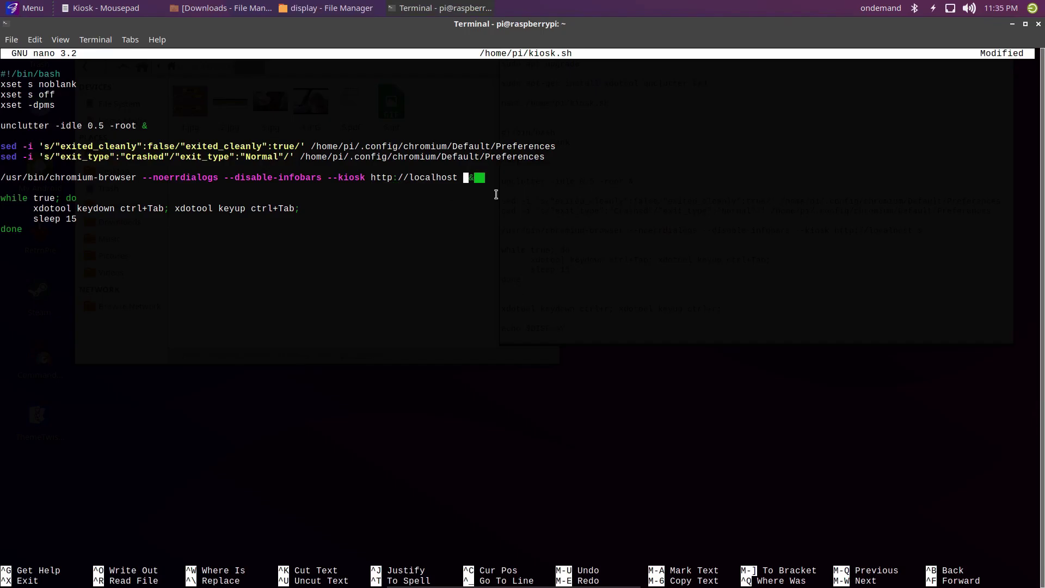
Replace localhost on the chromium-browser line with the pasted file:///home/pi/Documents/display/ image URLs.
key("Left")
key("Left")
key("Left")
key("Left")
key("BackSpace")
key("BackSpace")
key("BackSpace")
key("BackSpace")
key("BackSpace")
key("BackSpace")
key("BackSpace")
key("BackSpace")
key("BackSpace")
key("BackSpace")
key("BackSpace")
key("BackSpace")
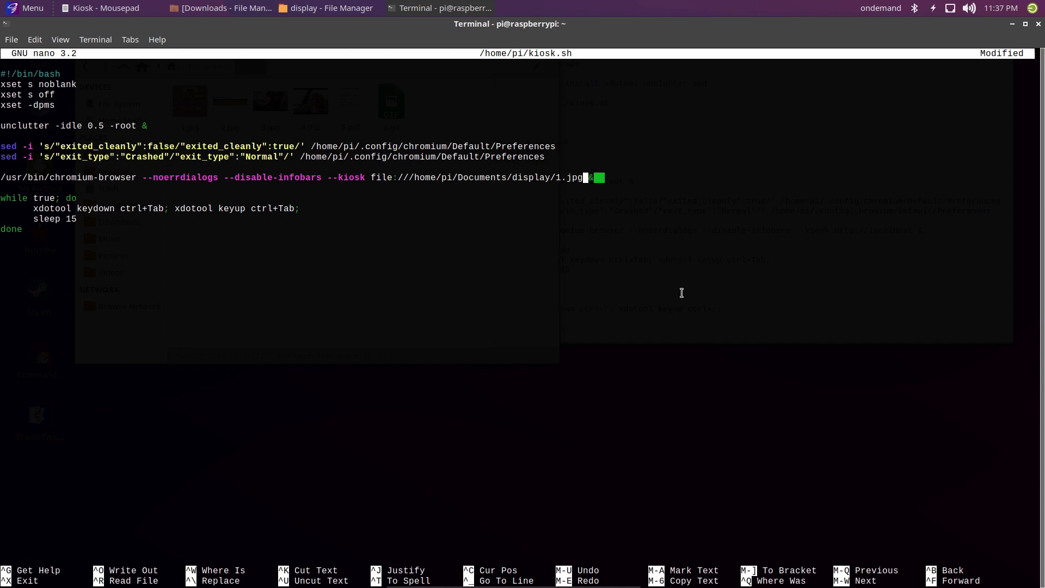
key("Left")
key("ctrl+c")
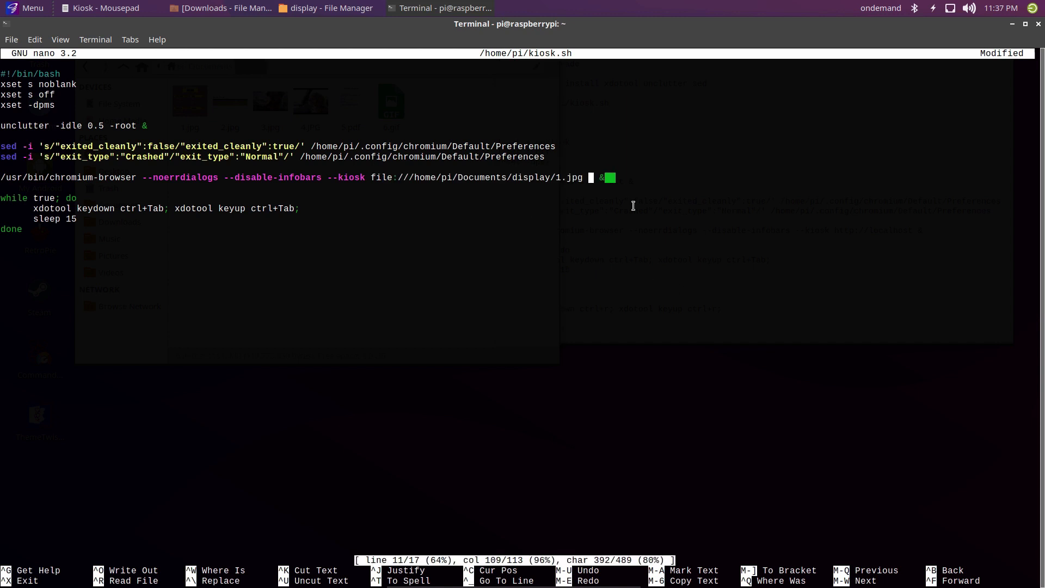
left_click(37, 42)
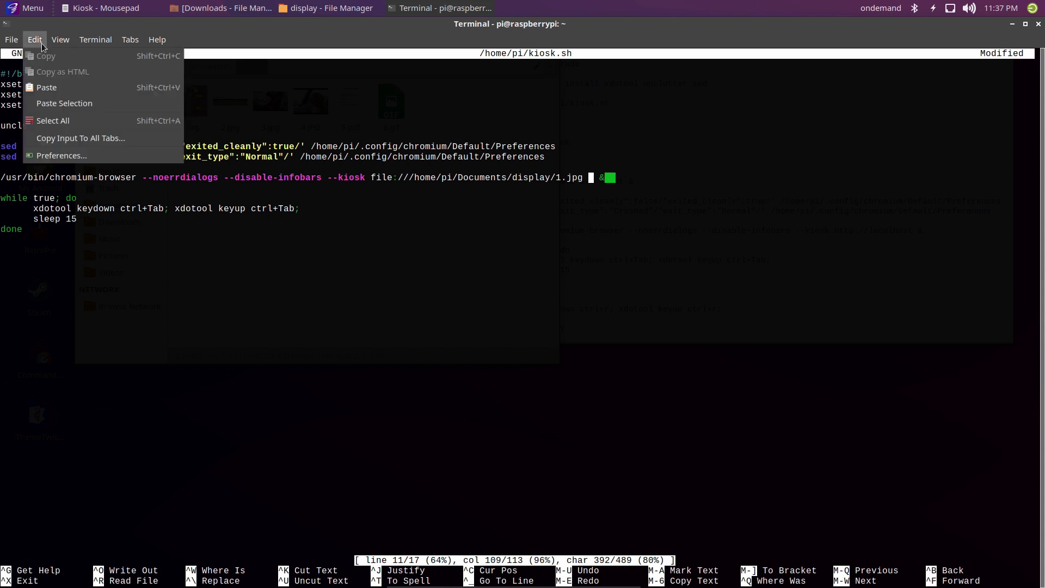
left_click(65, 88)
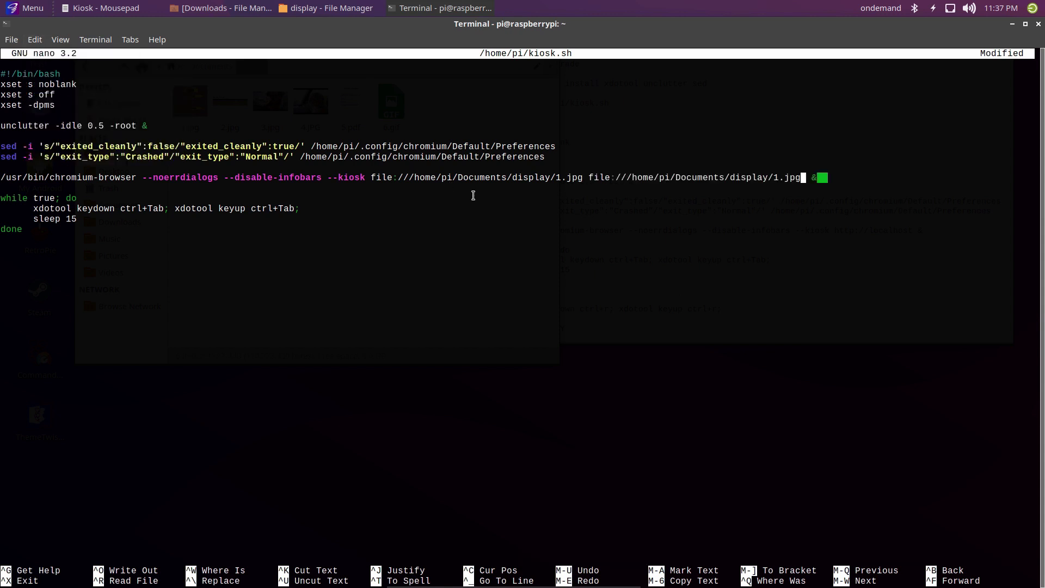
key("Left")
key("Left")
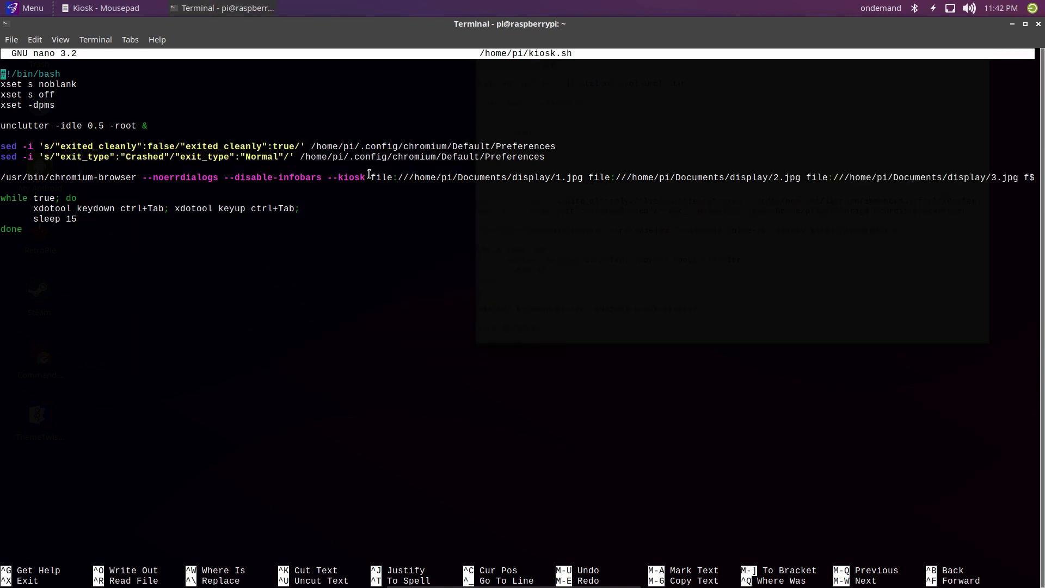
Copy the file:///home/pi/Documents/display/1.jpg URL from the Chromium line and shrink the terminal.
left_click_drag(371, 177, 585, 182)
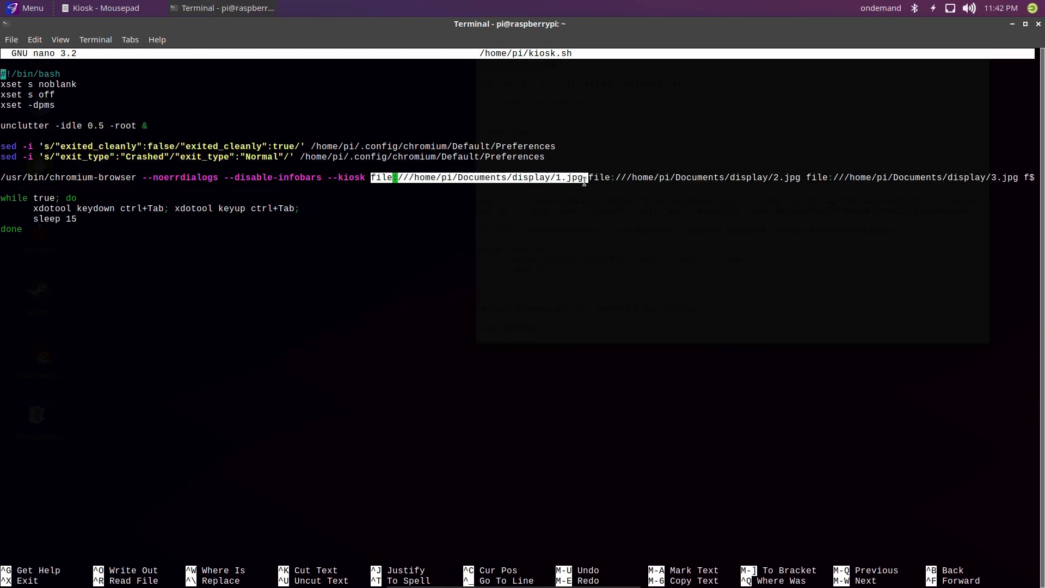
right_click(569, 177)
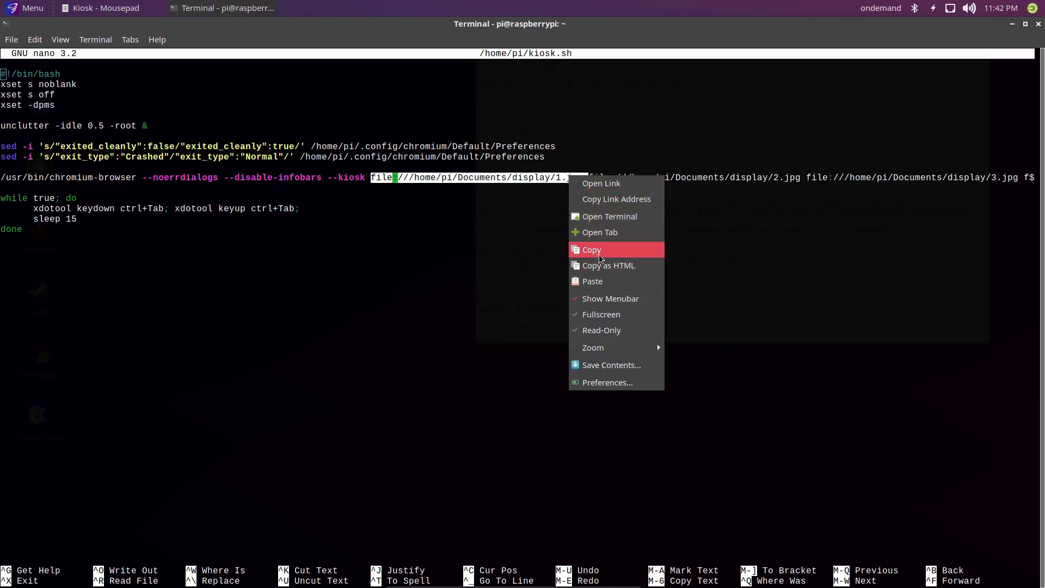
left_click(602, 253)
left_click(1026, 24)
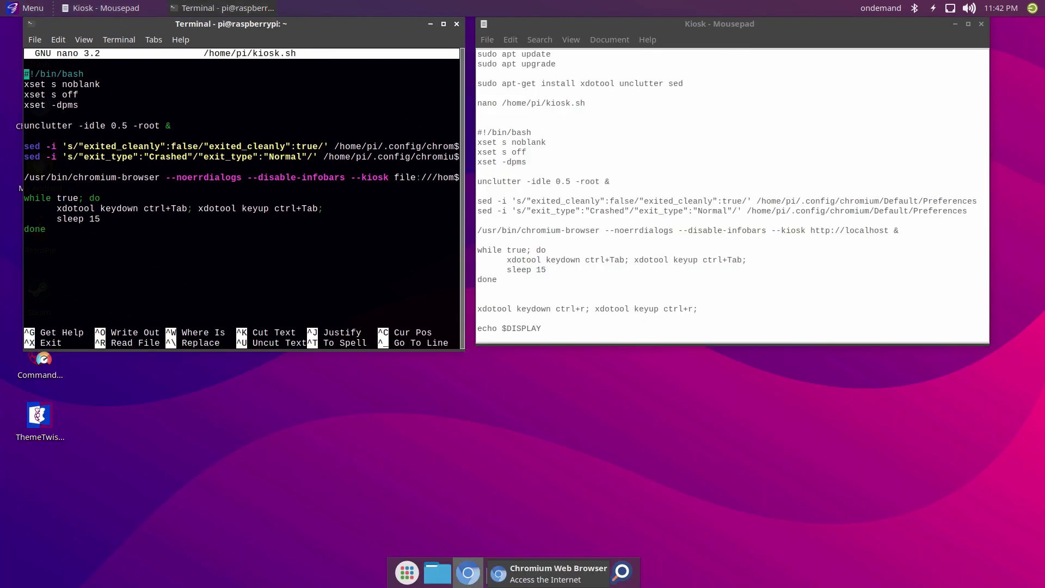
Open file:///home/pi/Documents/display/1.jpg, the Bowling Cafe menu, in Chromium.
left_click(468, 572)
left_click(174, 45)
key("ctrl+v")
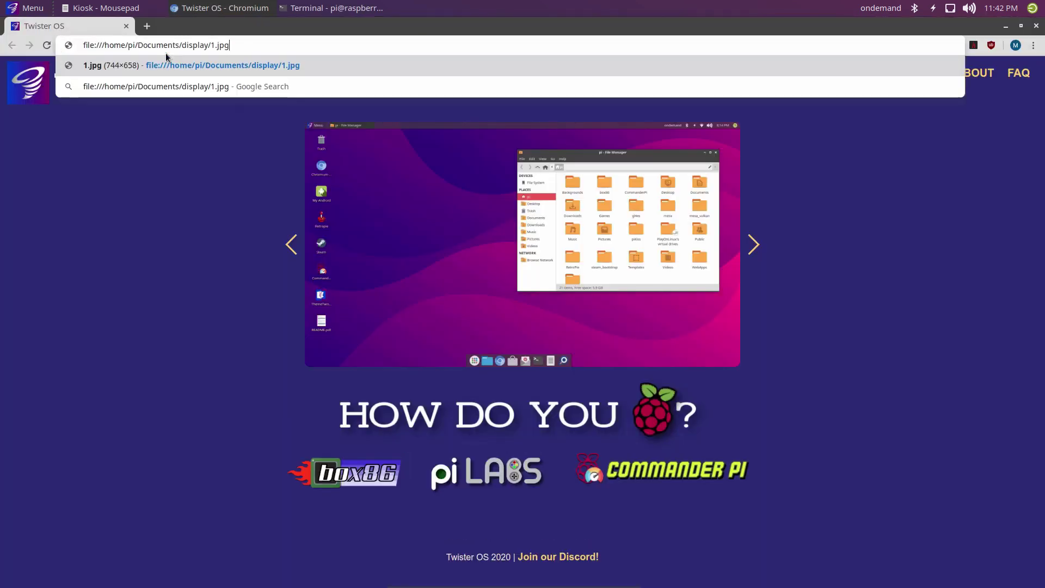
key("Return")
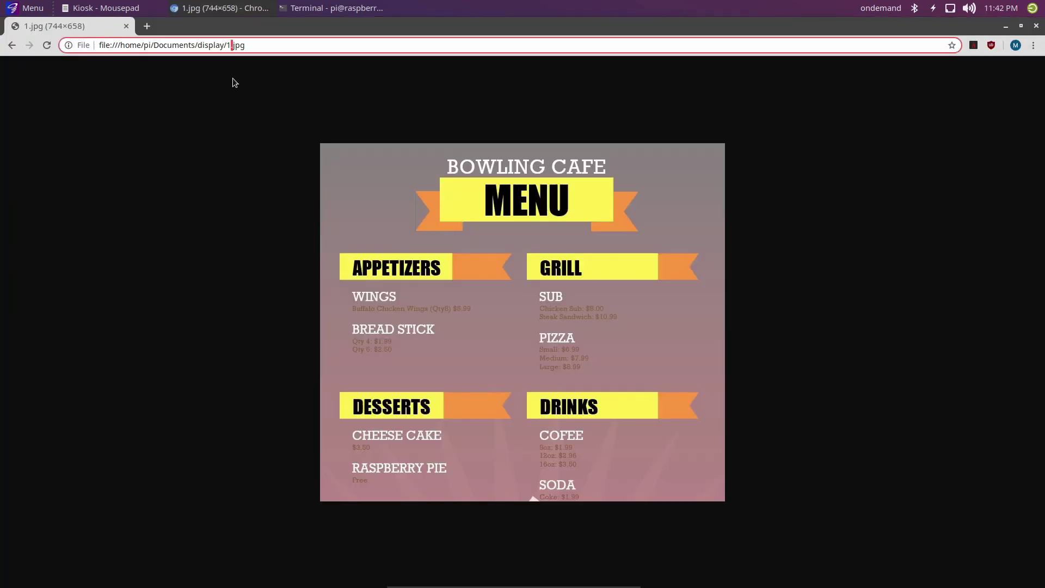
Change the address to 5.pdf to preview the events document.
key("BackSpace")
type("5")
key("Right")
key("Delete")
key("Delete")
key("Delete")
type("pdf")
key("Return")
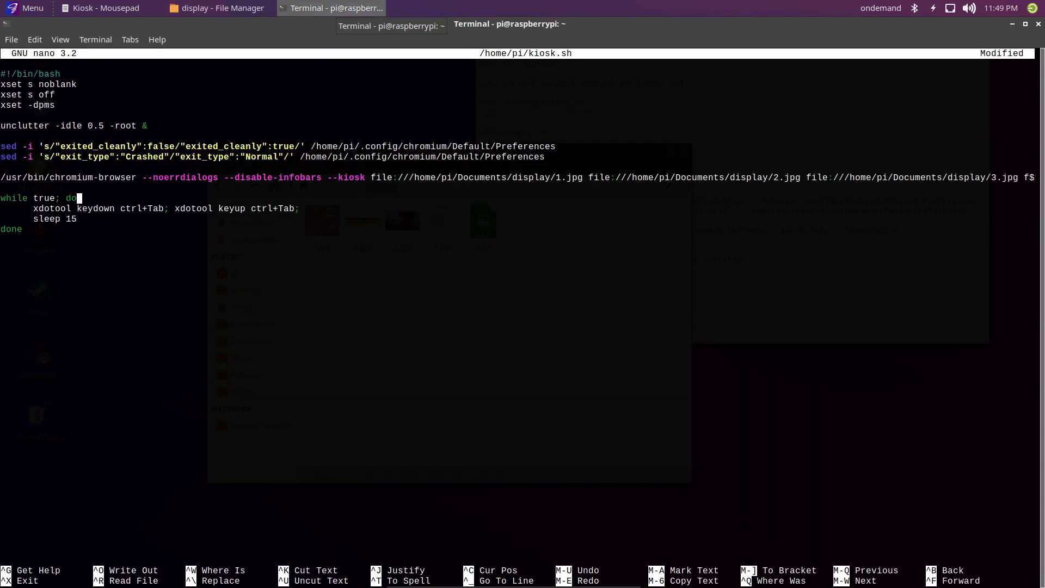
Change the loop's delay in kiosk.sh from sleep 15 to sleep 30.
left_click(302, 208)
left_click(80, 219)
key("BackSpace")
key("BackSpace")
type("30")
key("BackSpace")
key("BackSpace")
type("45")
key("BackSpace")
key("BackSpace")
type("30")
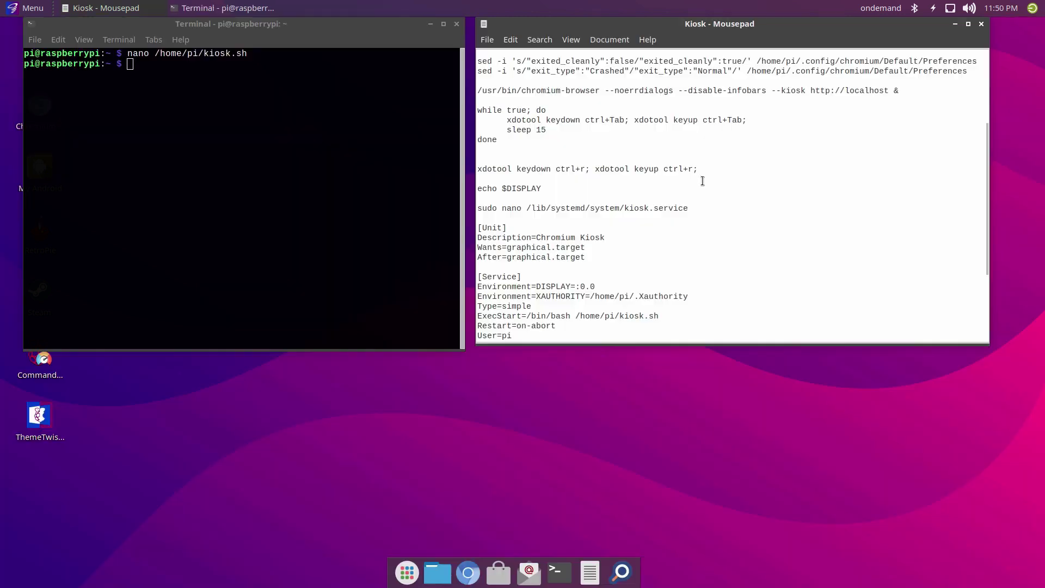
Run the xdotool refresh command copied from the notes in the terminal.
left_click_drag(698, 169, 478, 169)
right_click(496, 173)
left_click(519, 227)
left_click(35, 33)
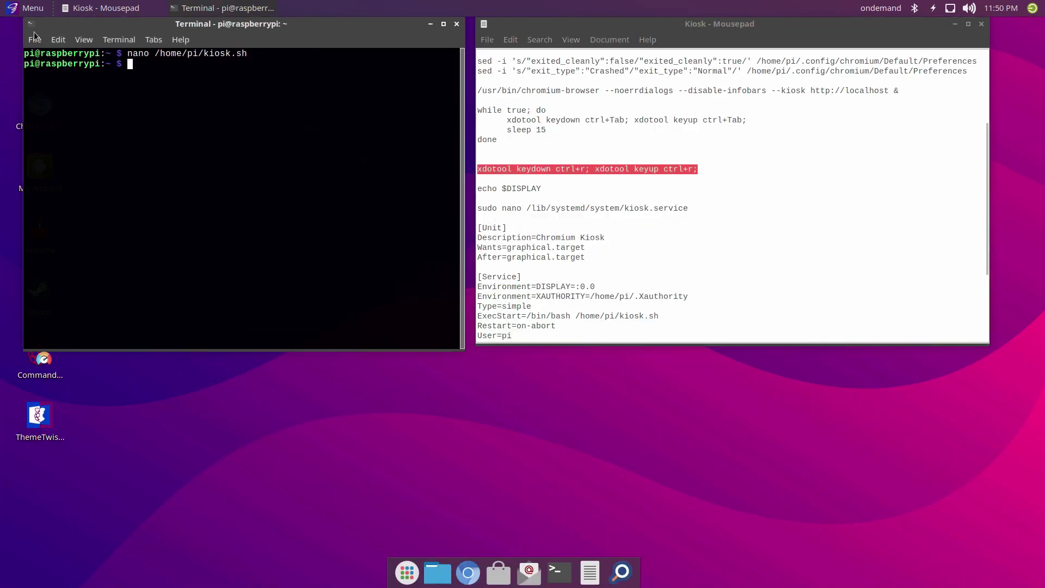
left_click(59, 39)
left_click(79, 80)
key("Return")
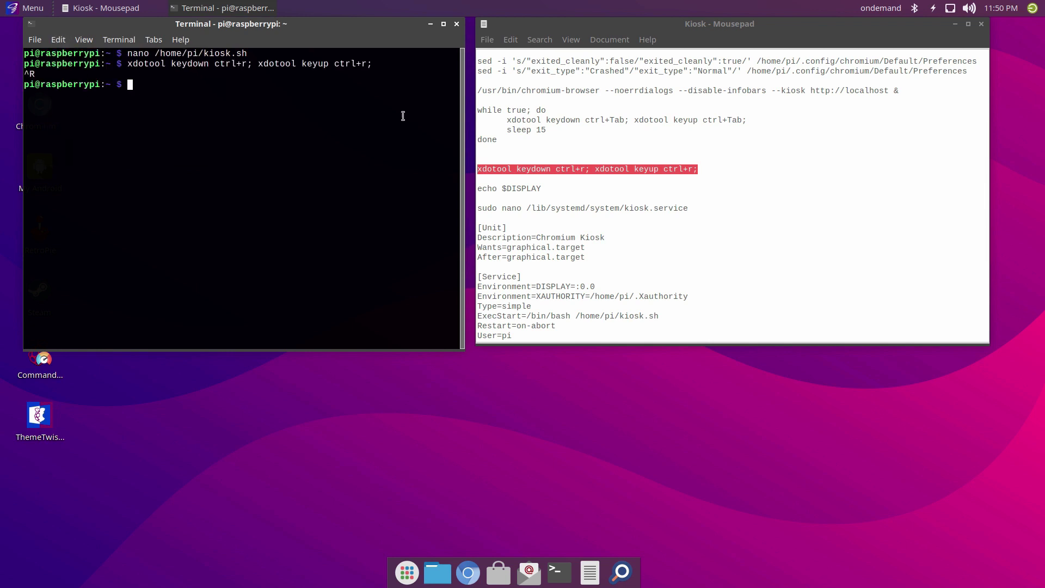
Run echo $DISPLAY to confirm the display is :0.0.
left_click_drag(542, 189, 478, 189)
right_click(486, 186)
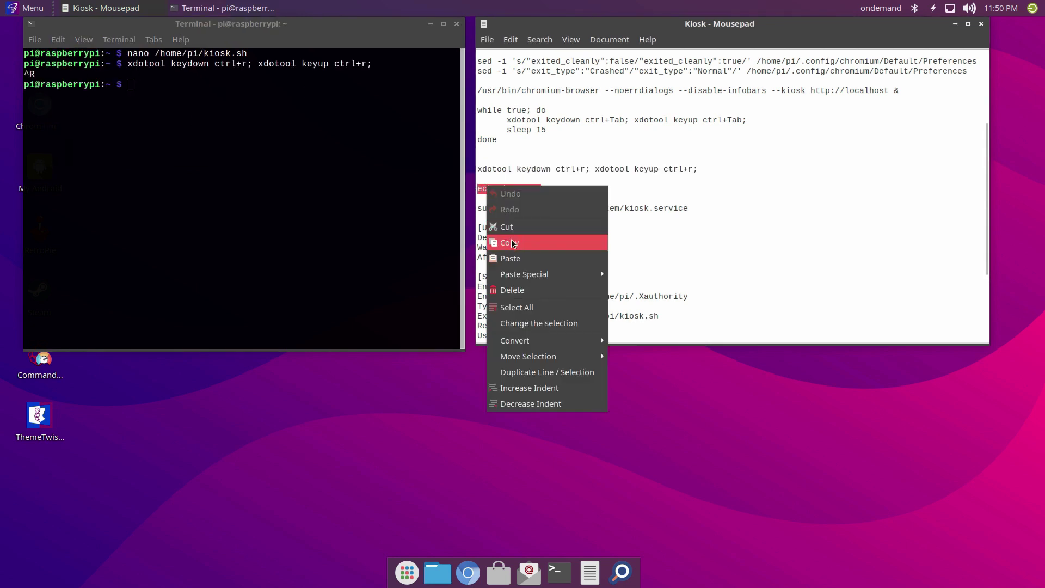
left_click(513, 242)
left_click(220, 138)
left_click(58, 39)
left_click(68, 103)
key("Return")
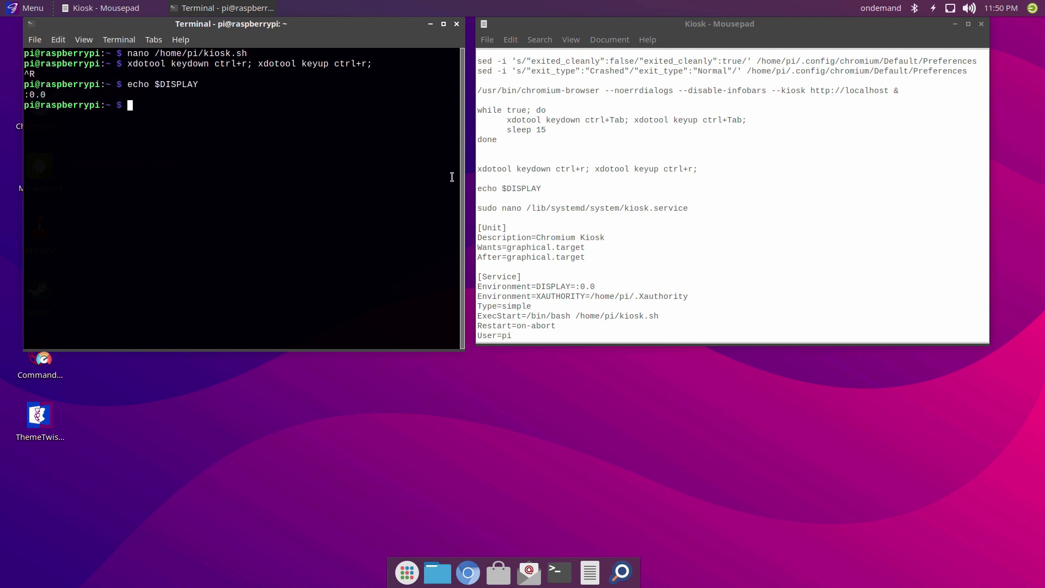
triple_click(50, 94)
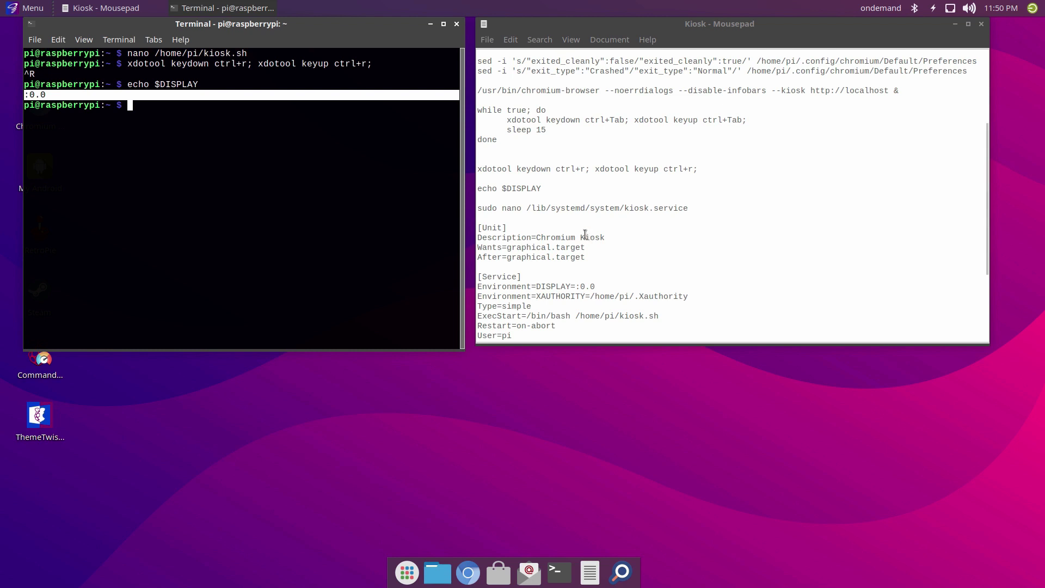
Run sudo nano /lib/systemd/system/kiosk.service to create the service file.
left_click(664, 212)
left_click_drag(689, 209, 478, 209)
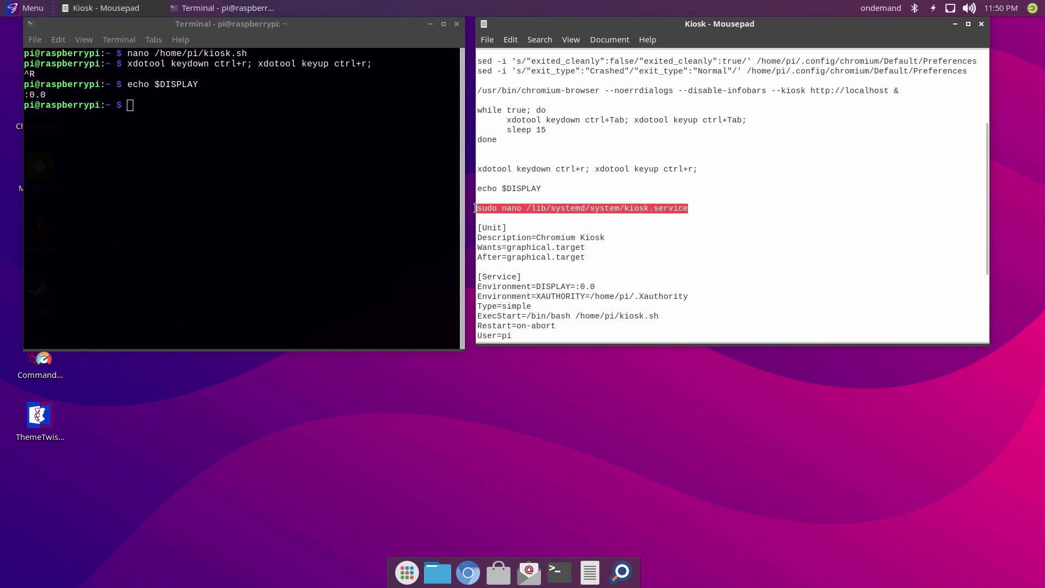
right_click(492, 209)
left_click(514, 264)
left_click(168, 106)
left_click(58, 40)
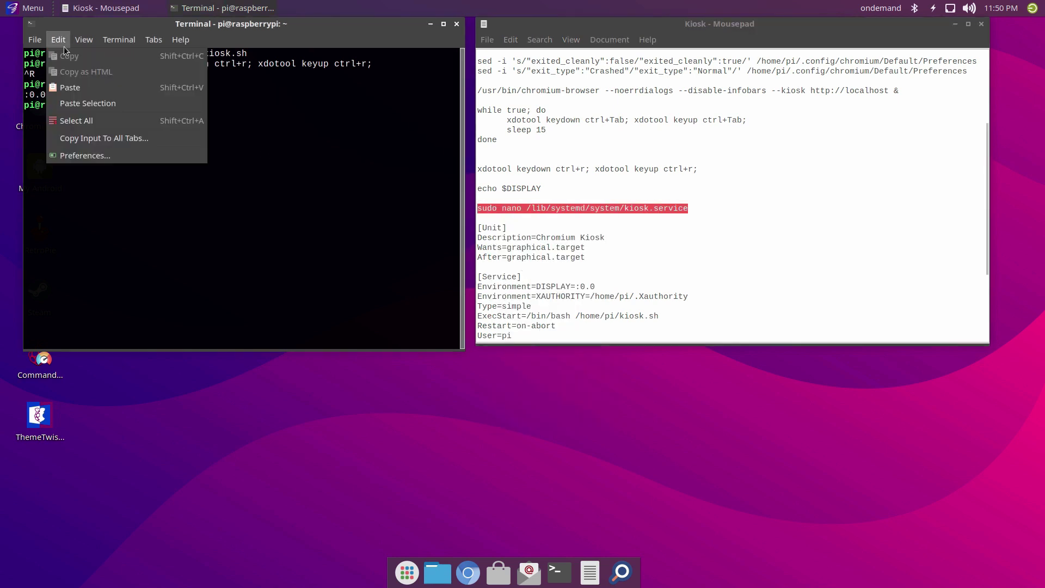
left_click(92, 88)
key("Return")
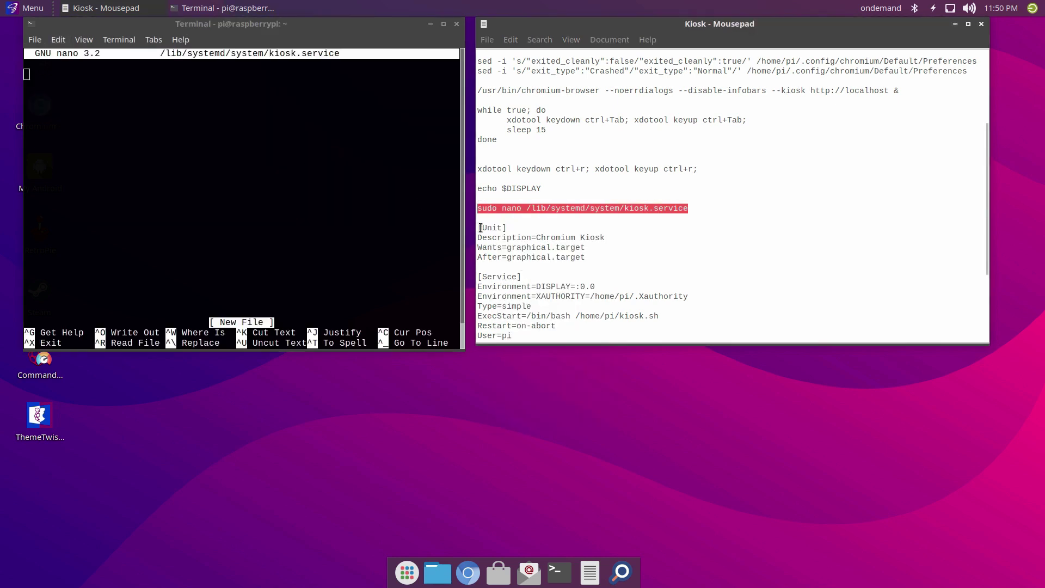
Copy the [Unit]…[Install] Chromium Kiosk block from the notes and paste it into kiosk.service.
left_click_drag(482, 227, 630, 255)
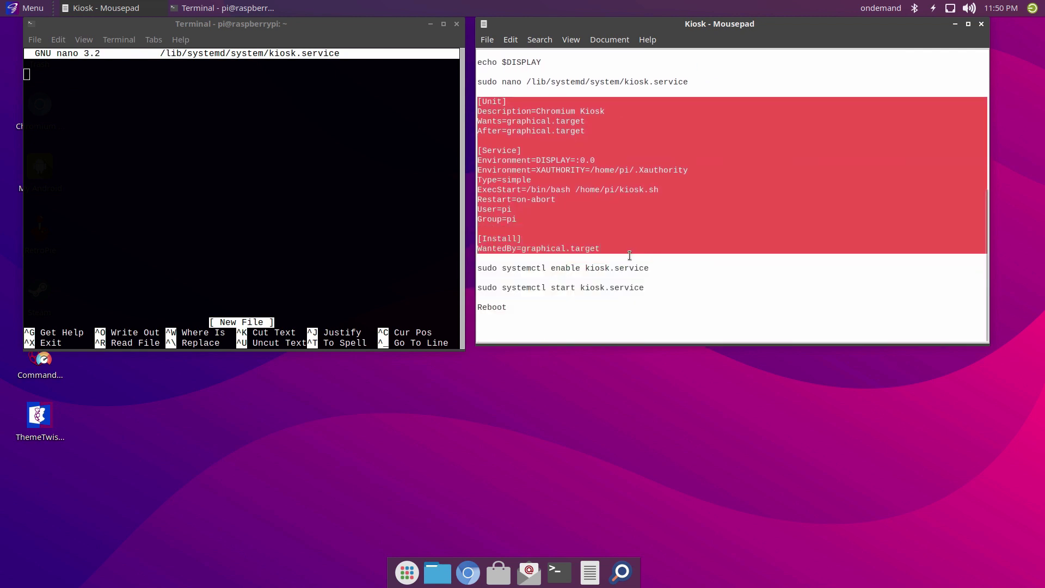
right_click(613, 221)
left_click(631, 275)
left_click(203, 100)
left_click(59, 40)
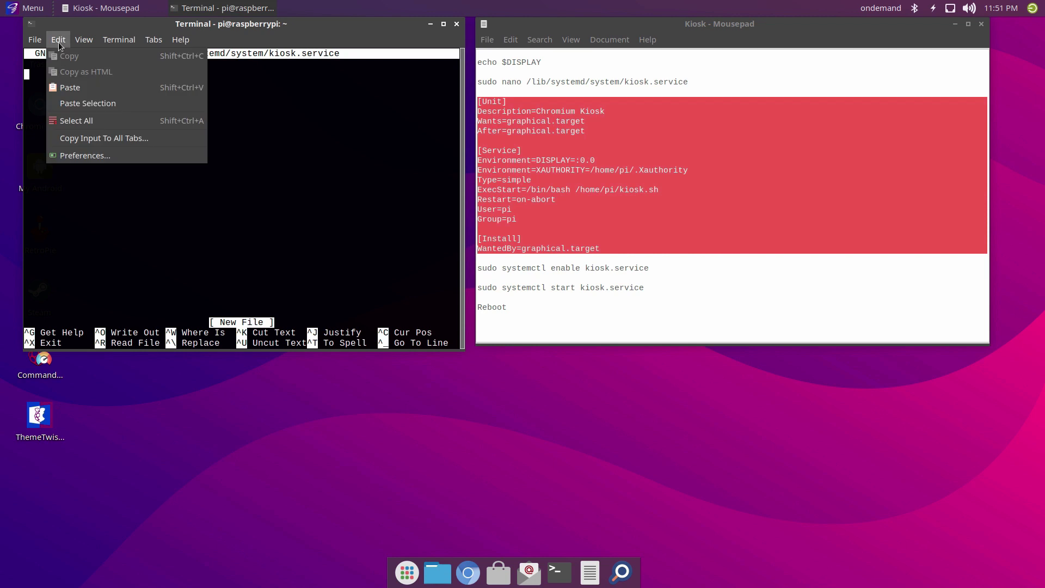
left_click(73, 90)
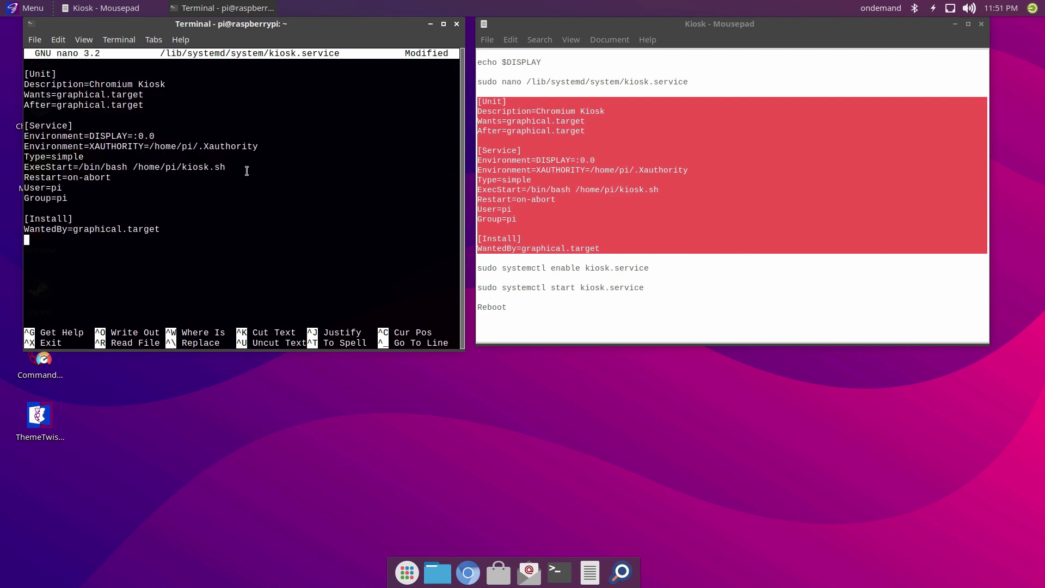
Check the Environment=DISPLAY line, write the 17 lines to /lib/systemd/system/kiosk.service, and exit nano.
key("Up")
key("Up")
key("Up")
key("Up")
key("Up")
key("Up")
key("Up")
key("Up")
key("Up")
key("Up")
key("Right")
key("Right")
key("Right")
key("Right")
key("Right")
key("Right")
key("Right")
key("Right")
key("Right")
key("Right")
key("Right")
key("Right")
key("Right")
key("Right")
key("Right")
key("Right")
key("Right")
key("Right")
key("Right")
key("Right")
key("Right")
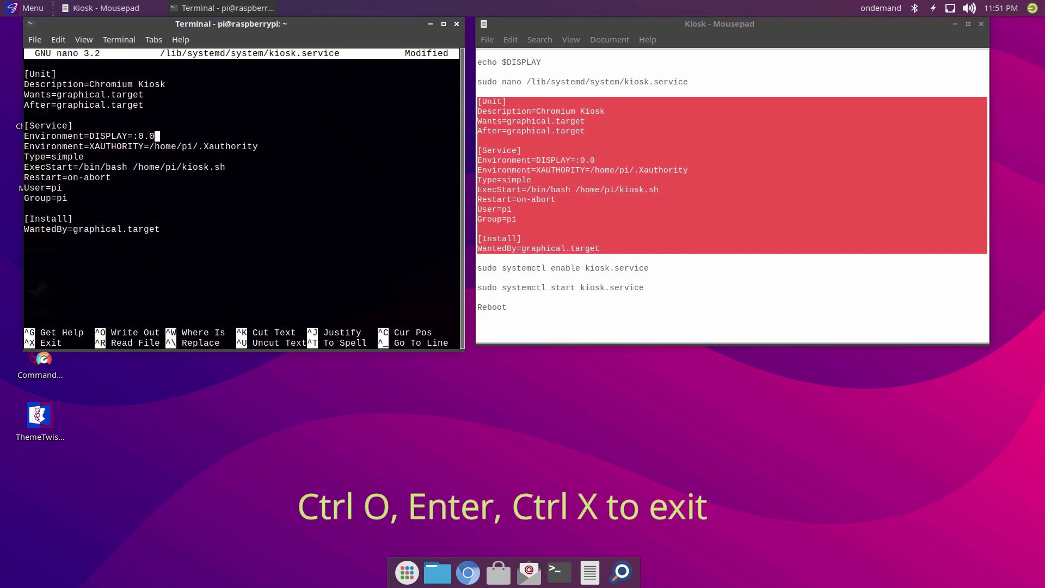
key("ctrl+o")
key("Return")
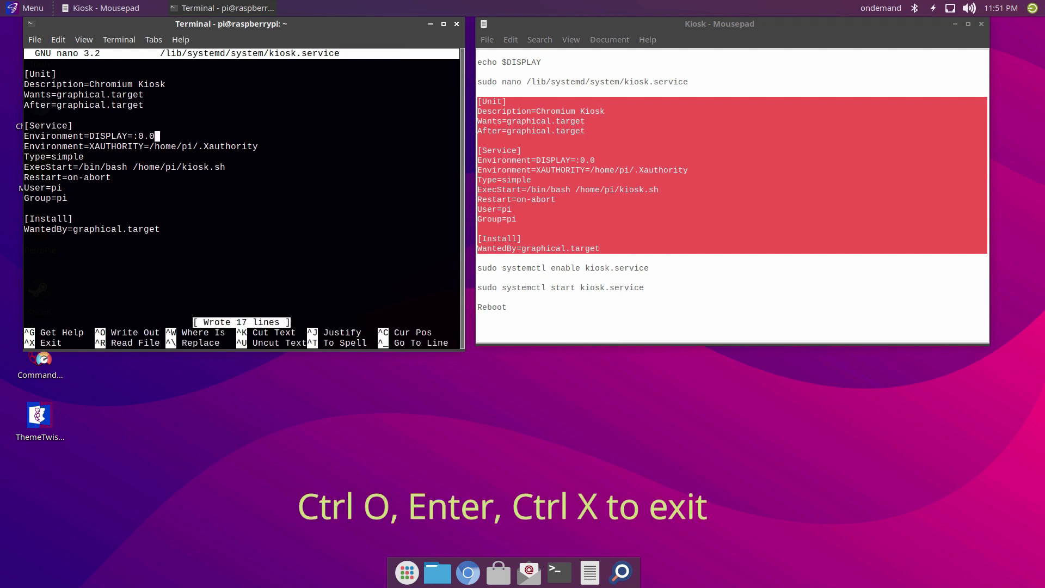
key("ctrl+x")
Run 'sudo systemctl enable kiosk.service' copied from the notes.
left_click(545, 272)
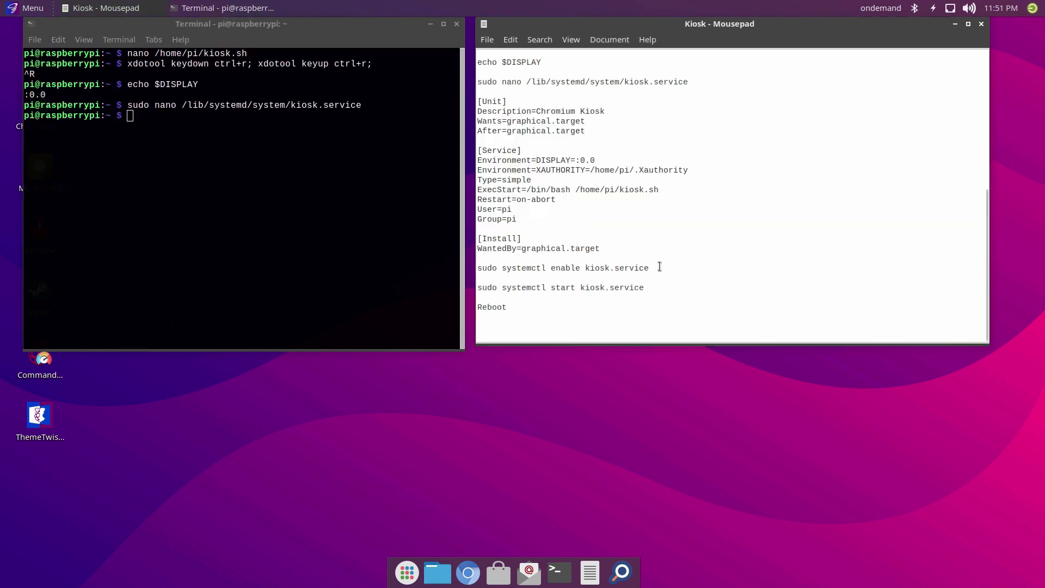
left_click_drag(659, 268, 469, 267)
right_click(493, 269)
left_click(522, 329)
left_click(59, 40)
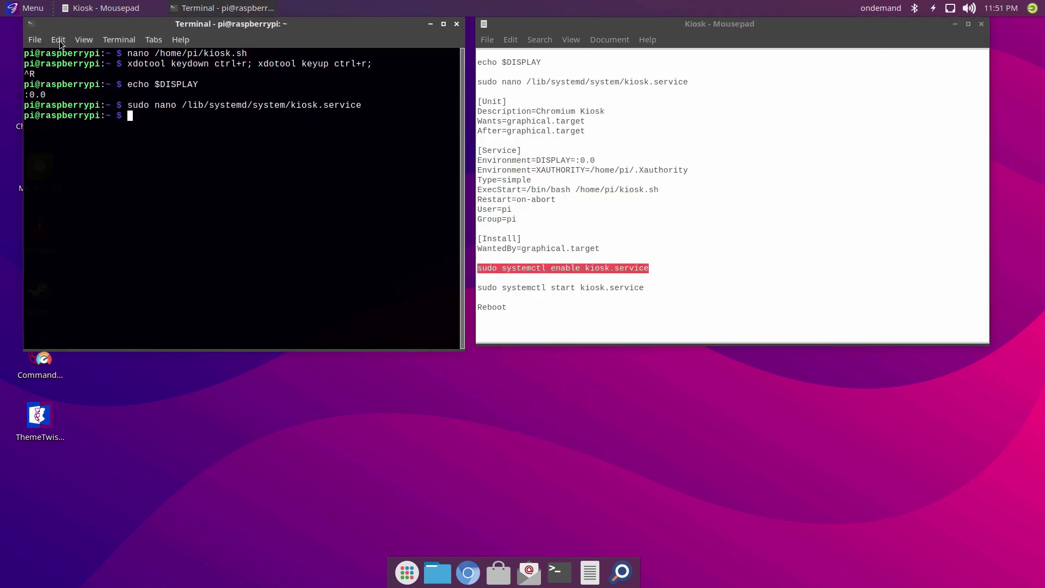
left_click(74, 90)
key("Return")
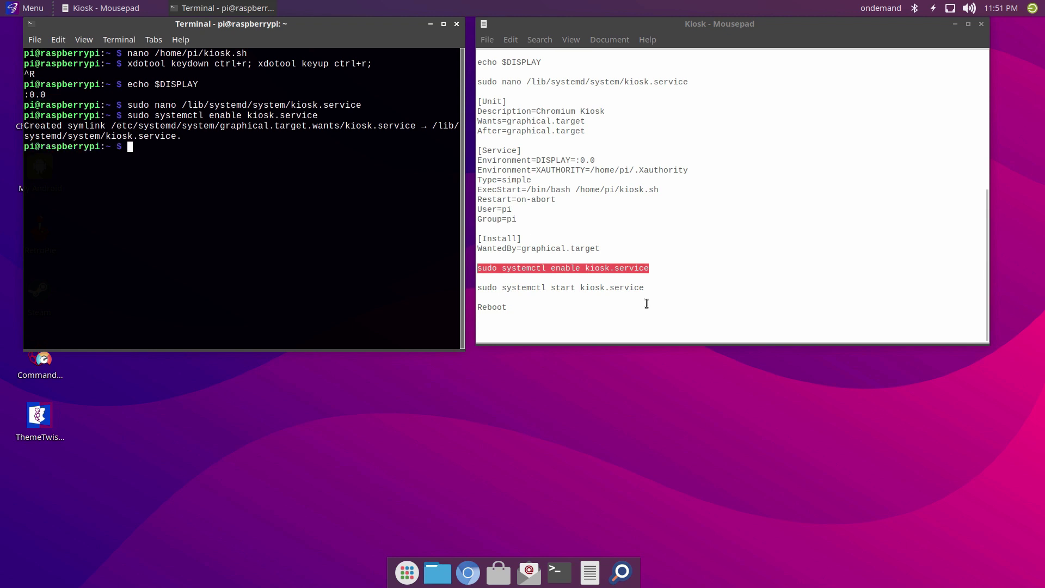
Run 'sudo systemctl start kiosk.service' to launch the full-screen signage slideshow.
left_click_drag(645, 288, 478, 288)
right_click(496, 290)
left_click(519, 348)
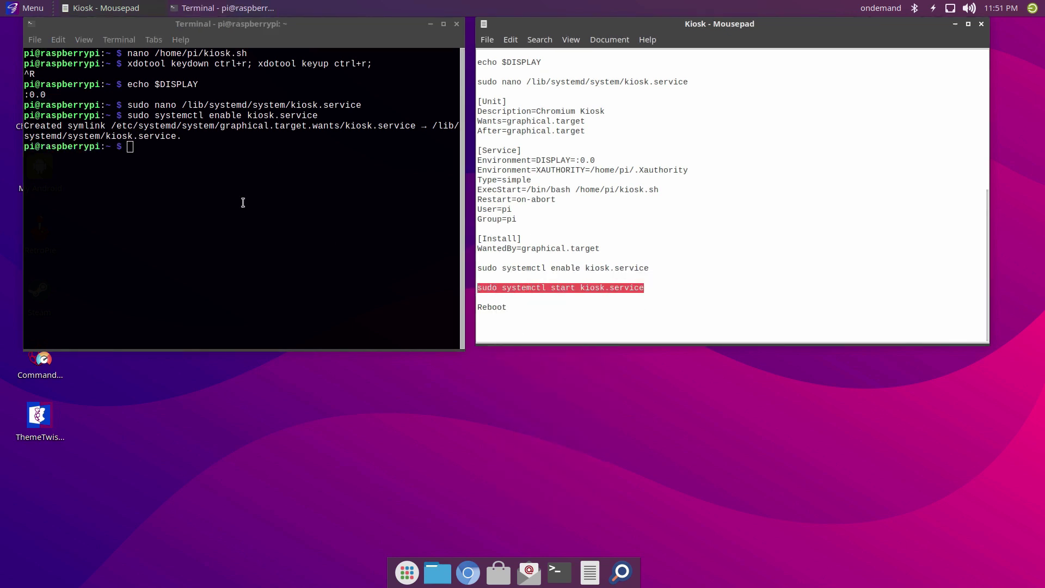
left_click(185, 163)
left_click(58, 40)
left_click(74, 90)
key("Return")
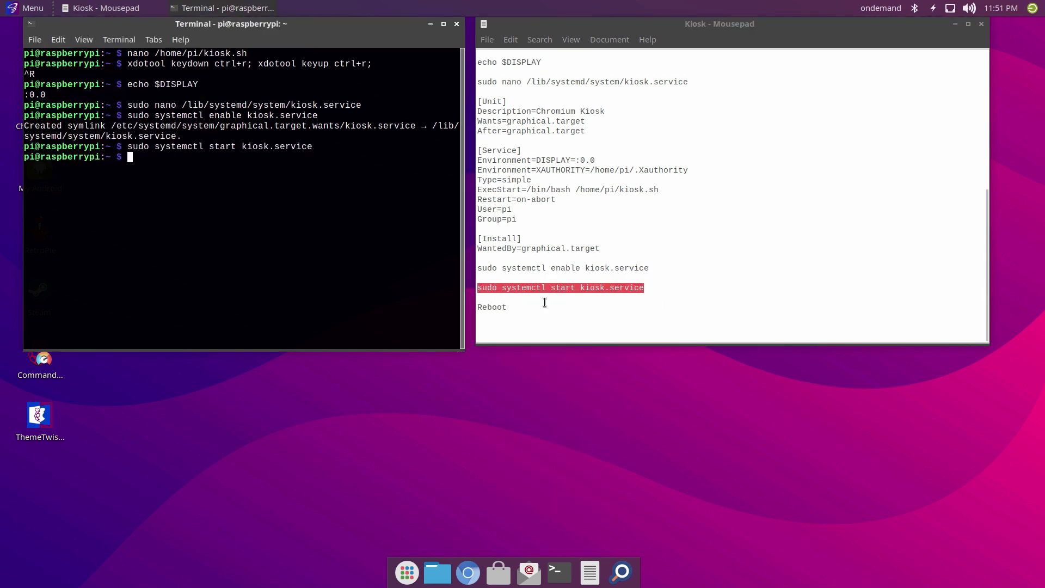
left_click(519, 302)
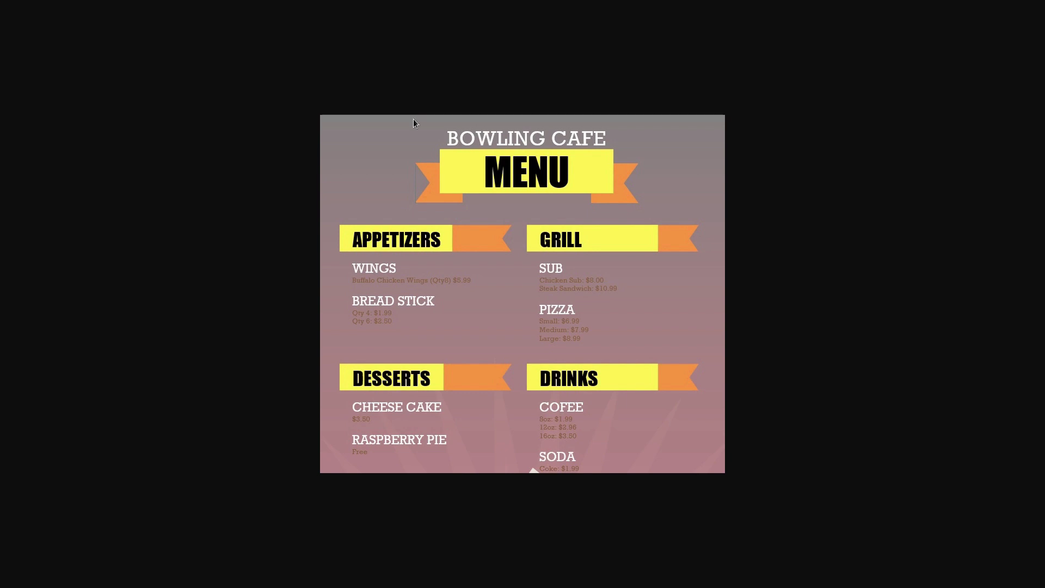
Bring up Task Manager over the kiosk with Ctrl+Alt+Delete.
key("ctrl+alt+Delete")
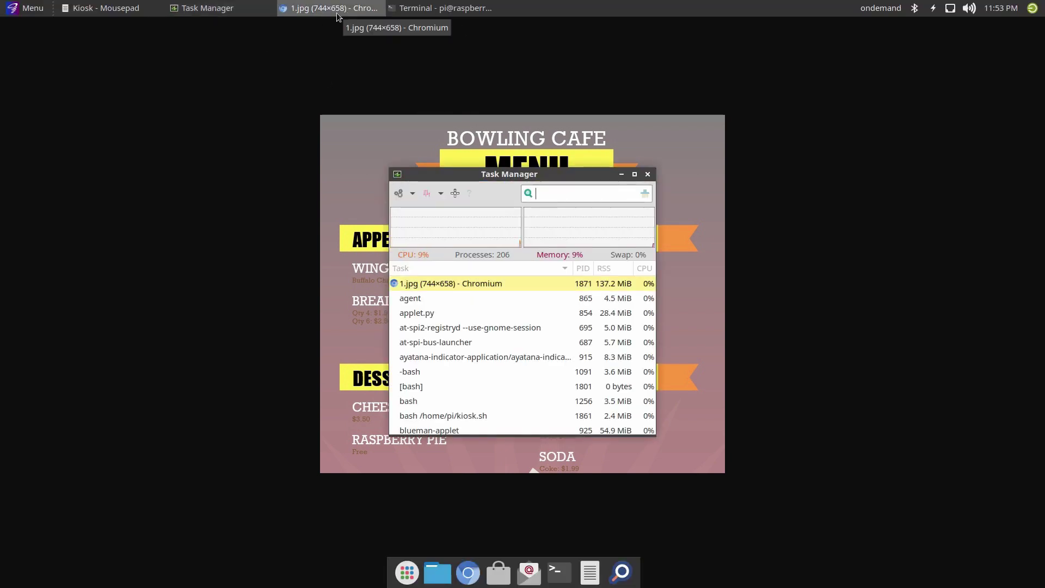
Minimize the Chromium kiosk and run reboot in the Terminal.
left_click(341, 12)
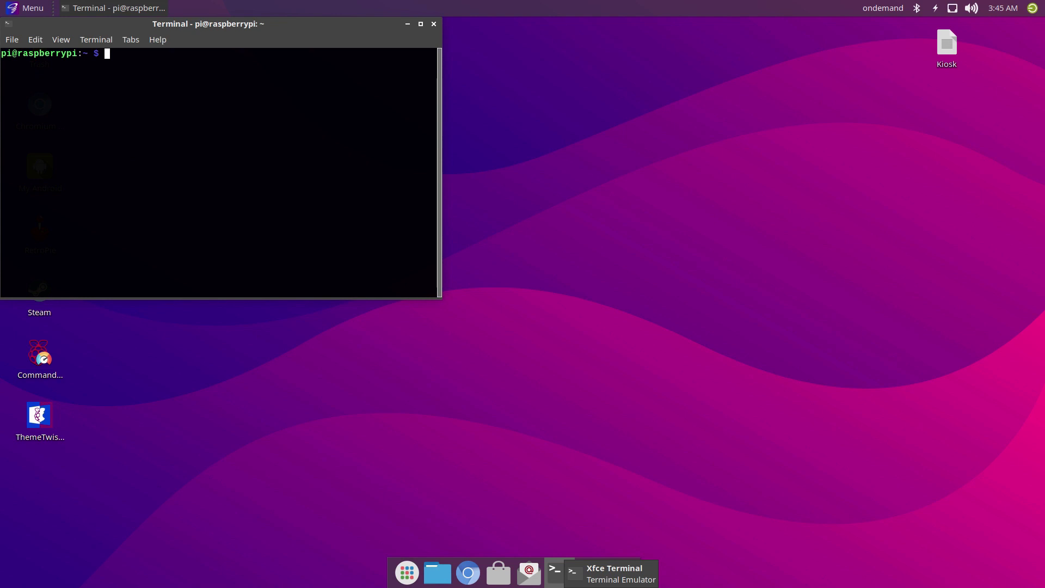
type("boot")
key("Return")
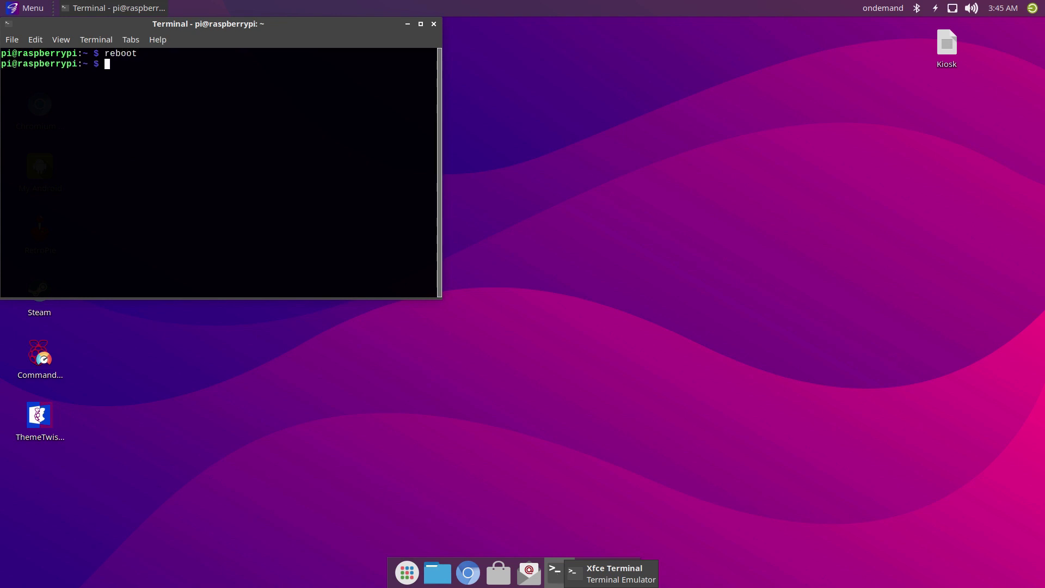